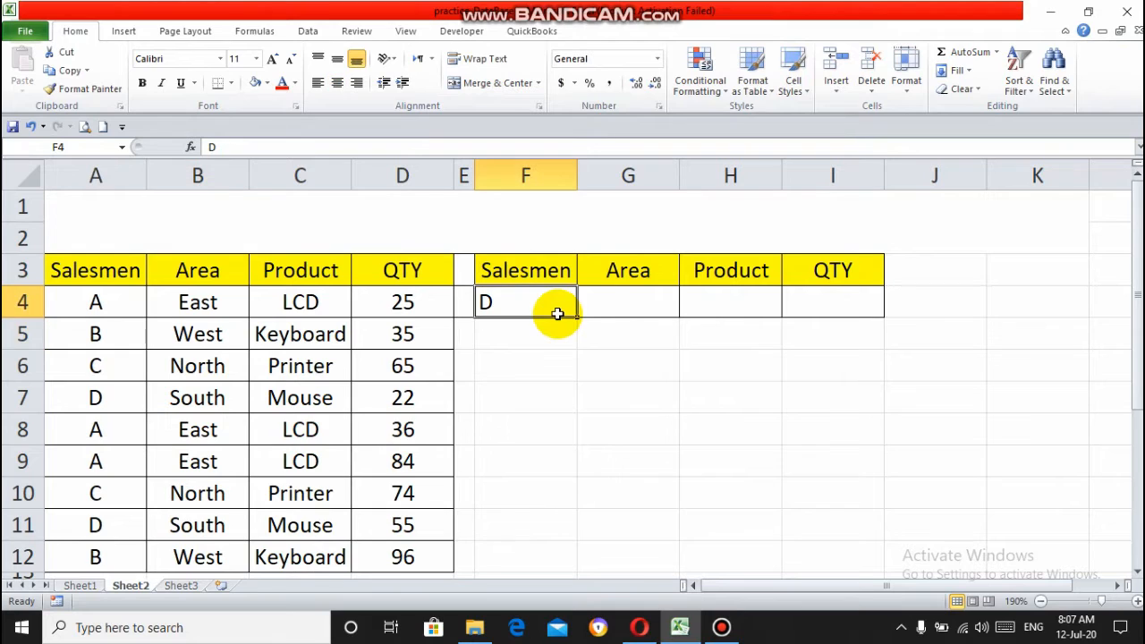
Clear the Salesmen criterion in cell F4 of the criteria table.
key(Delete)
key(Return)
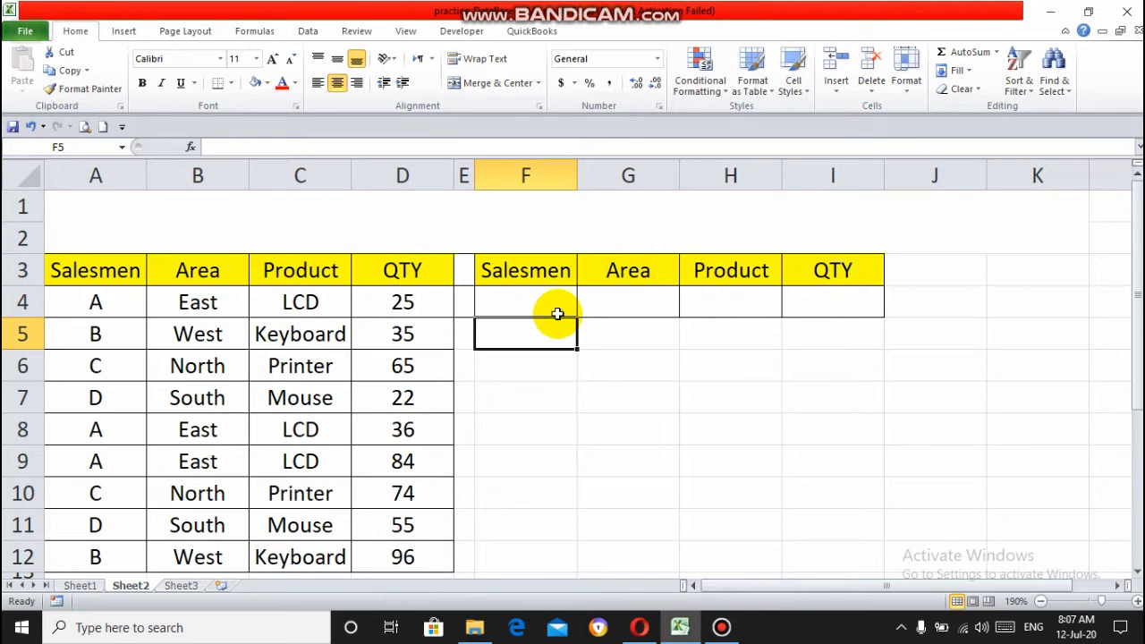
click(557, 314)
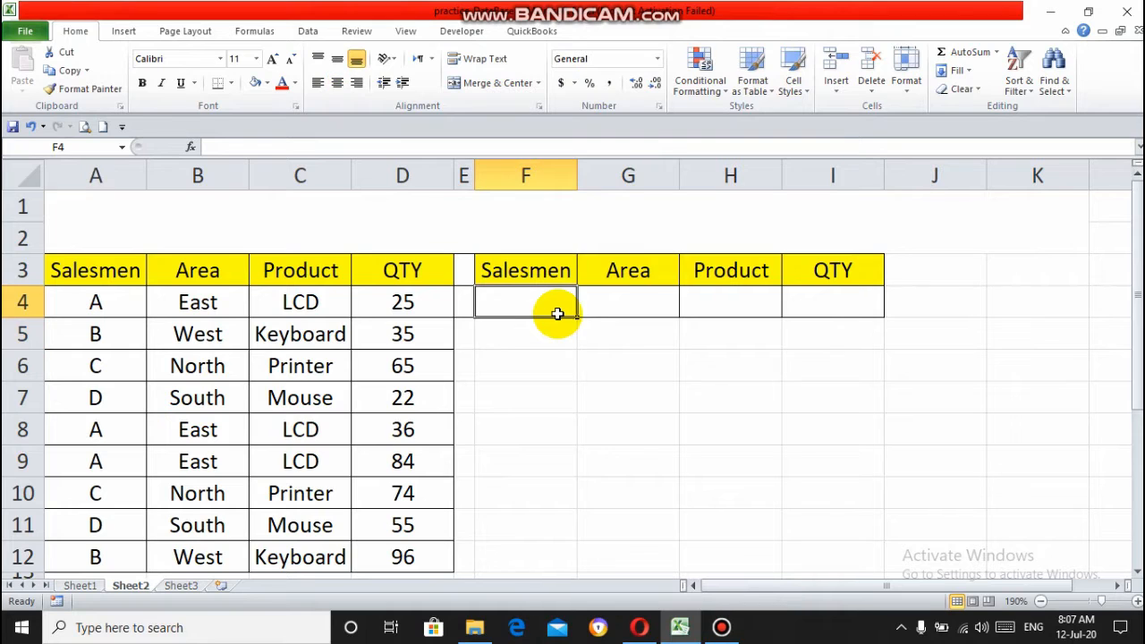
Look through the entries in the Salesmen column of the data table.
key(Left)
key(Left)
key(Left)
key(Left)
key(Left)
key(Up)
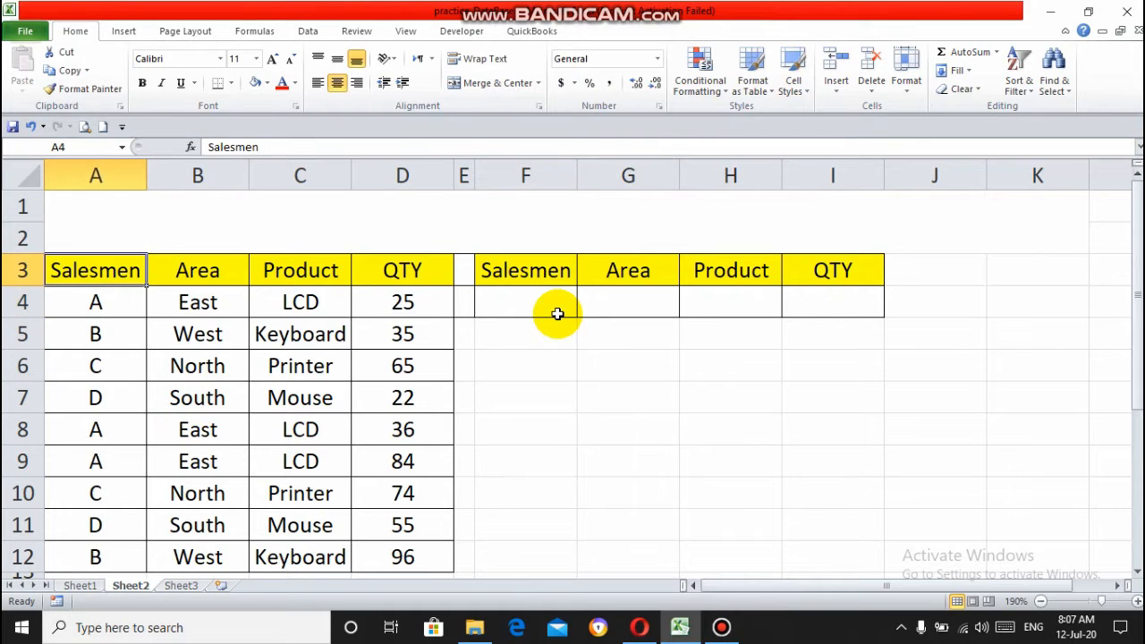
key(Down)
key(Down)
key(Down)
key(Down)
key(Down)
key(Down)
key(Down)
key(Down)
key(Up)
key(Up)
key(Up)
key(Up)
key(Up)
key(Up)
key(Up)
key(Up)
Look through the entries in the Area column of the data table.
key(Right)
key(Down)
key(Down)
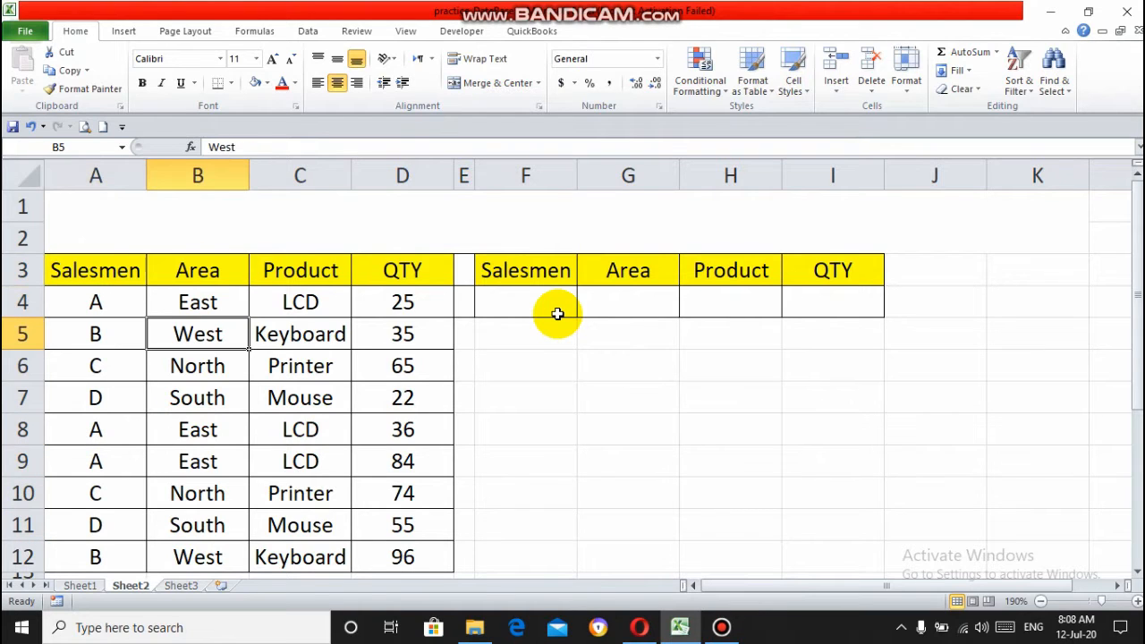
key(Down)
key(Up)
key(Up)
key(Down)
key(Down)
key(Down)
key(Down)
key(Down)
key(Down)
key(Up)
key(Up)
key(Up)
key(Up)
key(Up)
key(Up)
key(Up)
Look through the entries in the Product column of the data table.
key(Right)
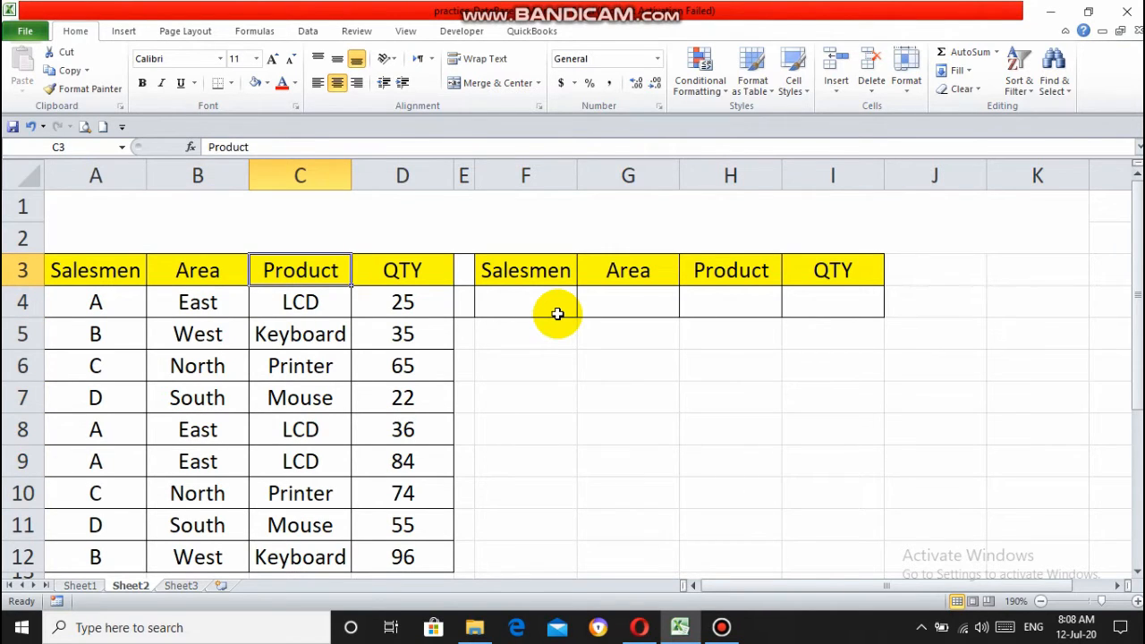
key(Down)
key(Down)
key(Down)
key(Up)
key(Up)
key(Down)
key(Down)
key(Up)
key(Down)
key(Down)
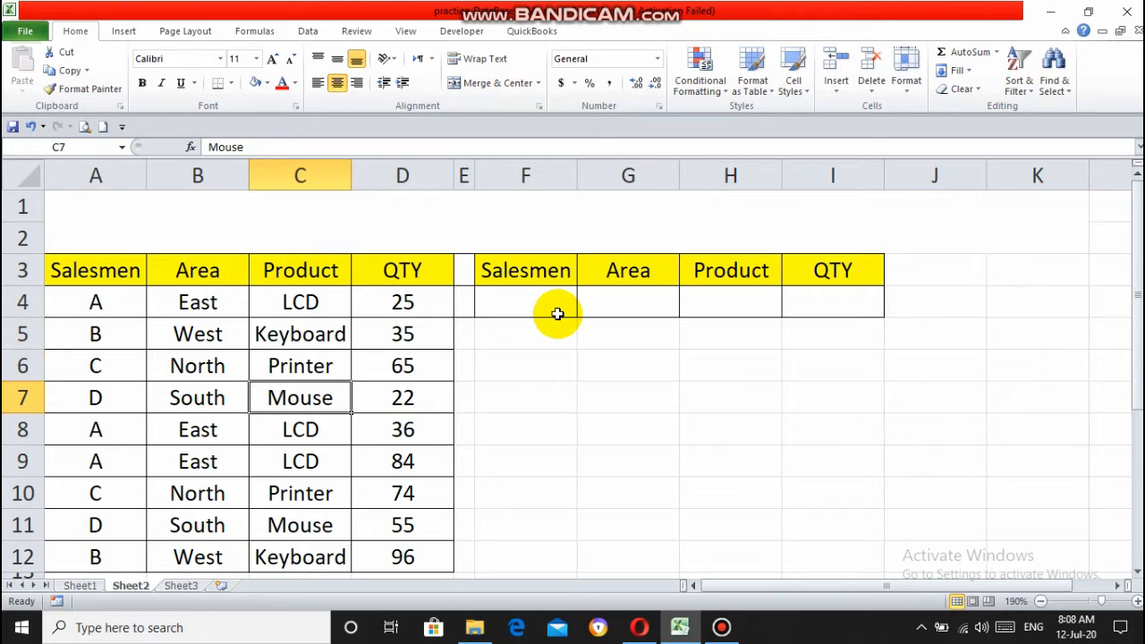
key(Down)
key(Up)
key(Up)
key(Up)
key(Up)
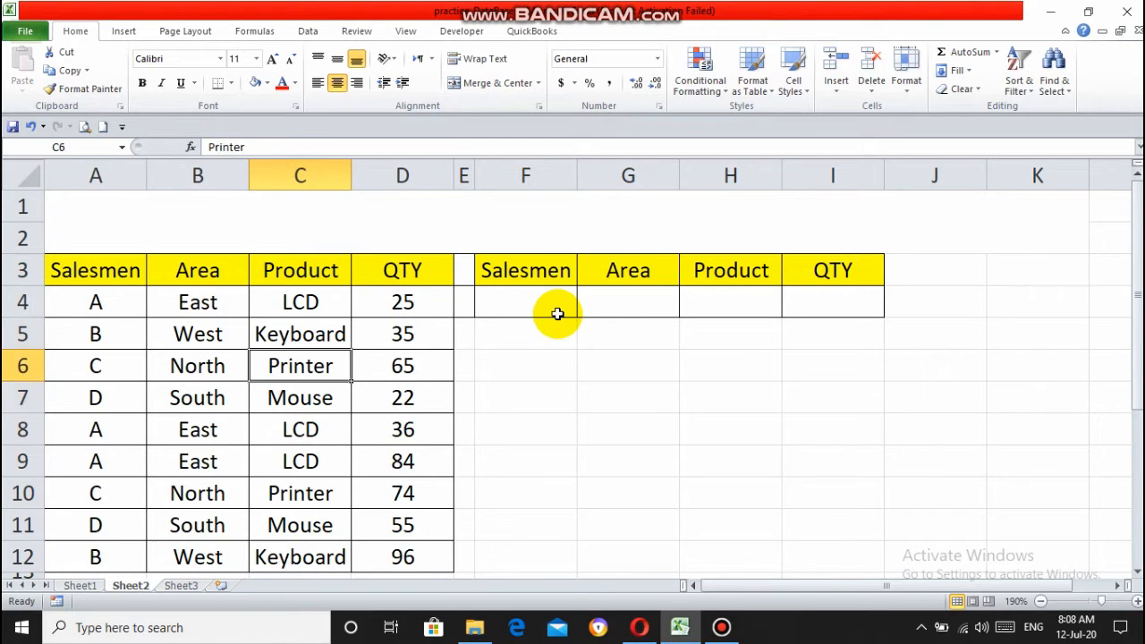
Look through the quantities in the QTY column of the data table.
key(Right)
key(Down)
key(Down)
key(Down)
key(Down)
key(Down)
key(Down)
key(Down)
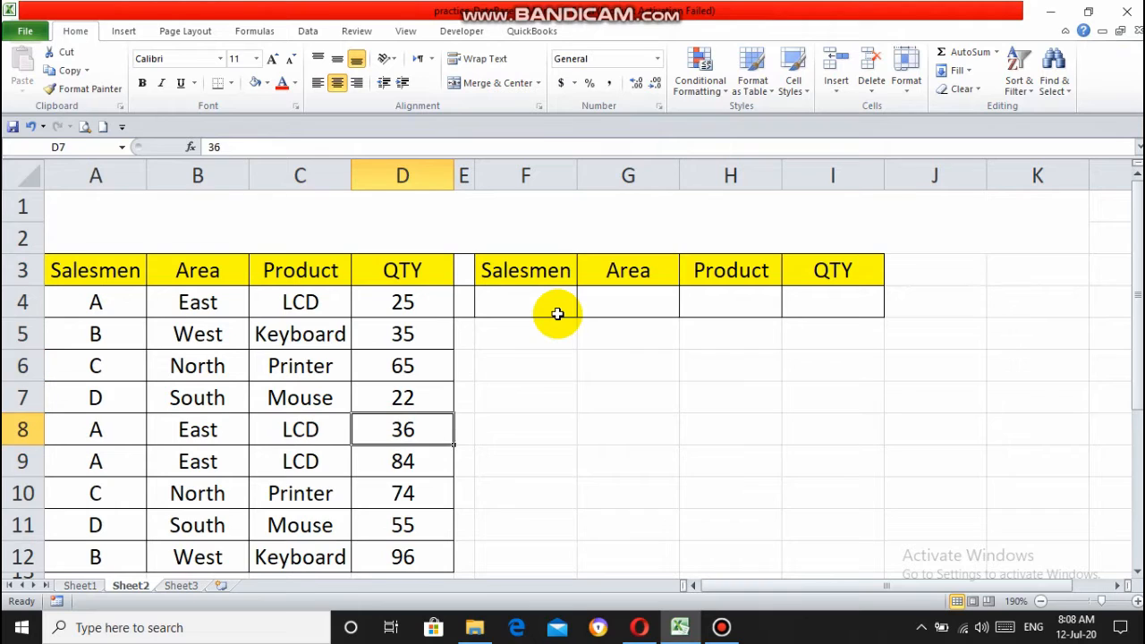
key(Up)
key(Up)
key(Up)
key(Up)
key(Up)
key(Up)
key(Up)
key(Up)
key(Down)
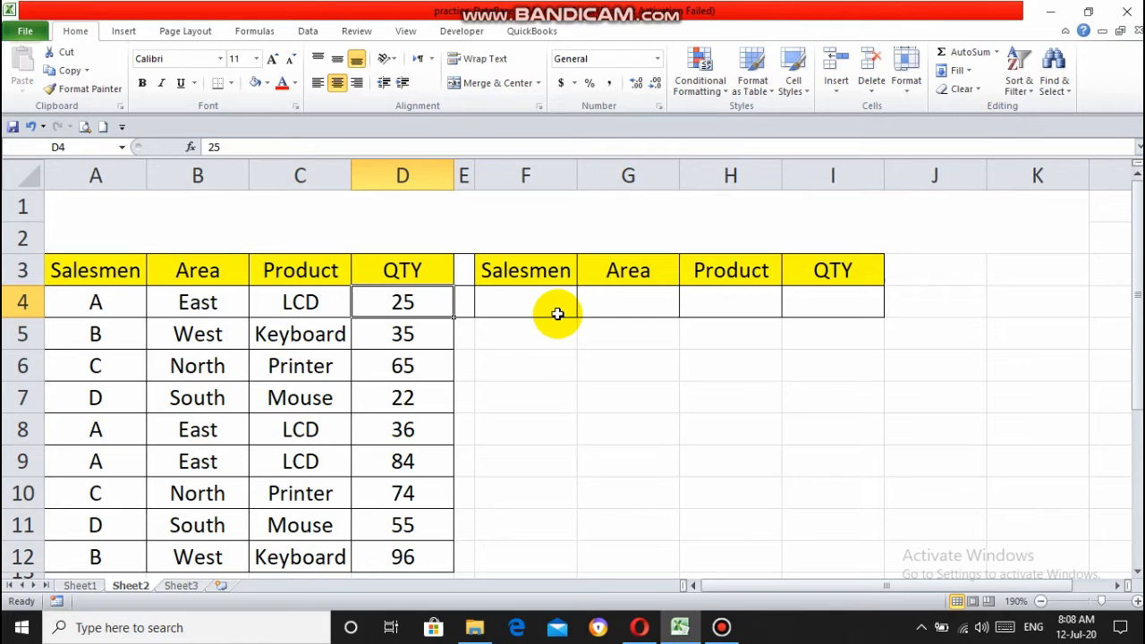
Enter in merged cell A1: "The DAVERAGE Function: Averages the values in a field ( Column ) of records in a list or database that match conditions you specify.".
key(Up)
key(Up)
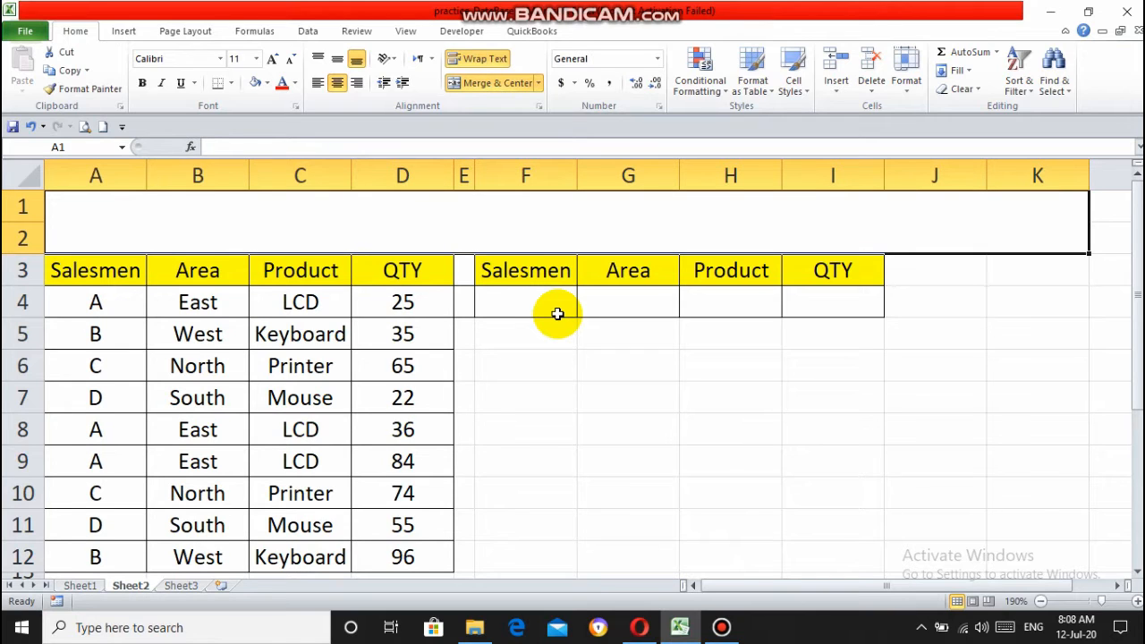
text(D)
key(BackSpace)
text(THe)
key(BackSpace)
key(BackSpace)
text(he)
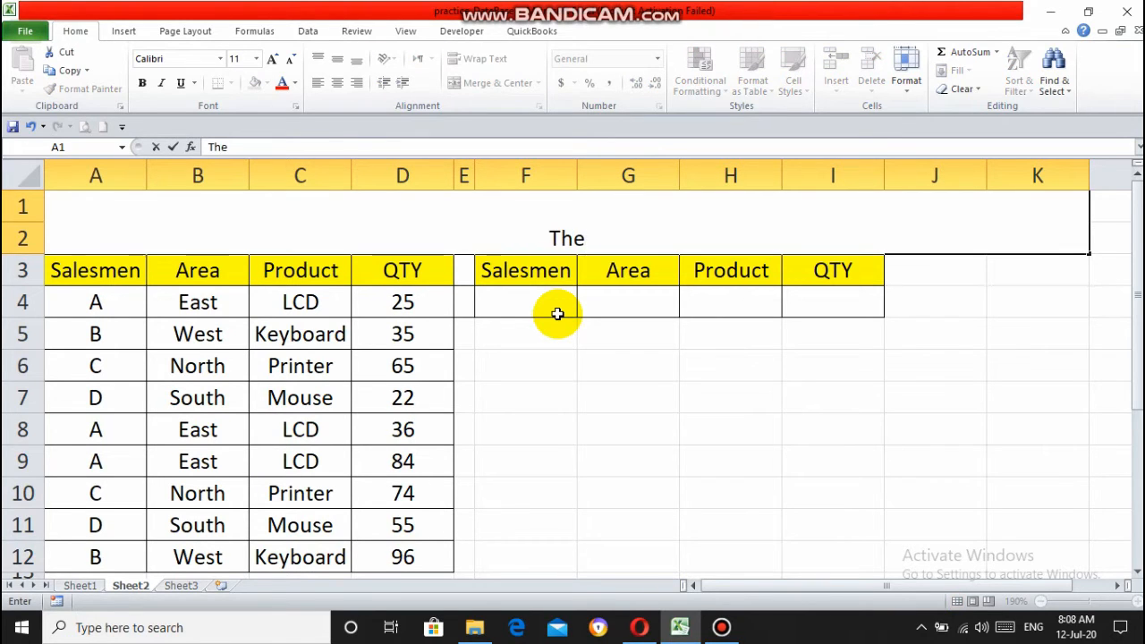
text( DAVERAGE)
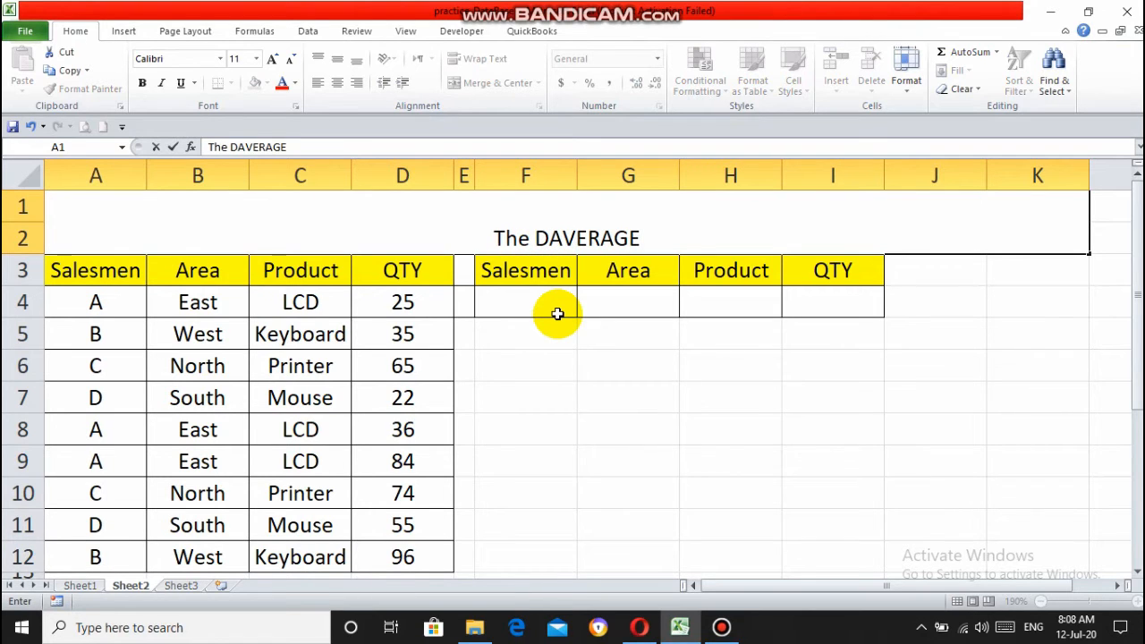
text( Fucntion)
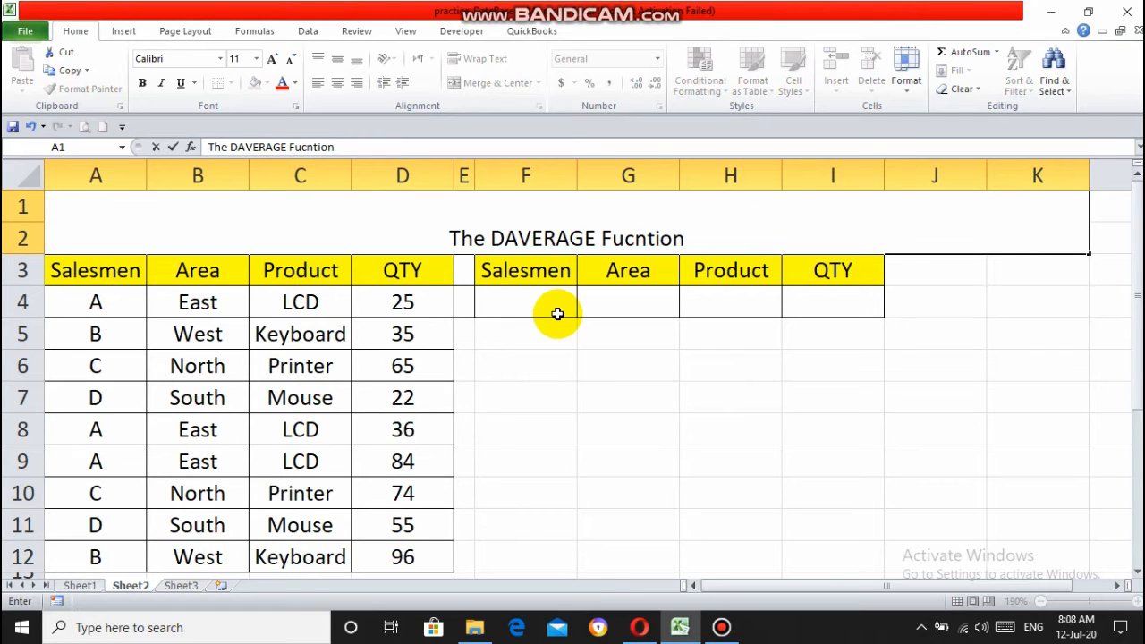
key(BackSpace)
key(BackSpace)
key(BackSpace)
key(BackSpace)
key(BackSpace)
key(BackSpace)
text(nt)
key(BackSpace)
text(ction: Averages)
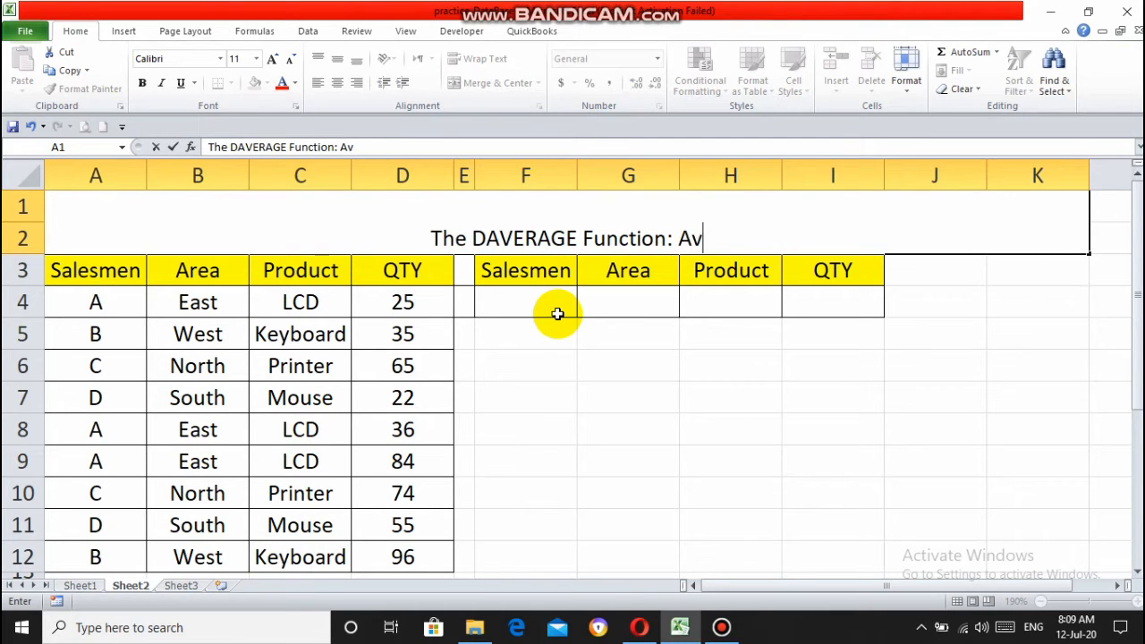
text( t)
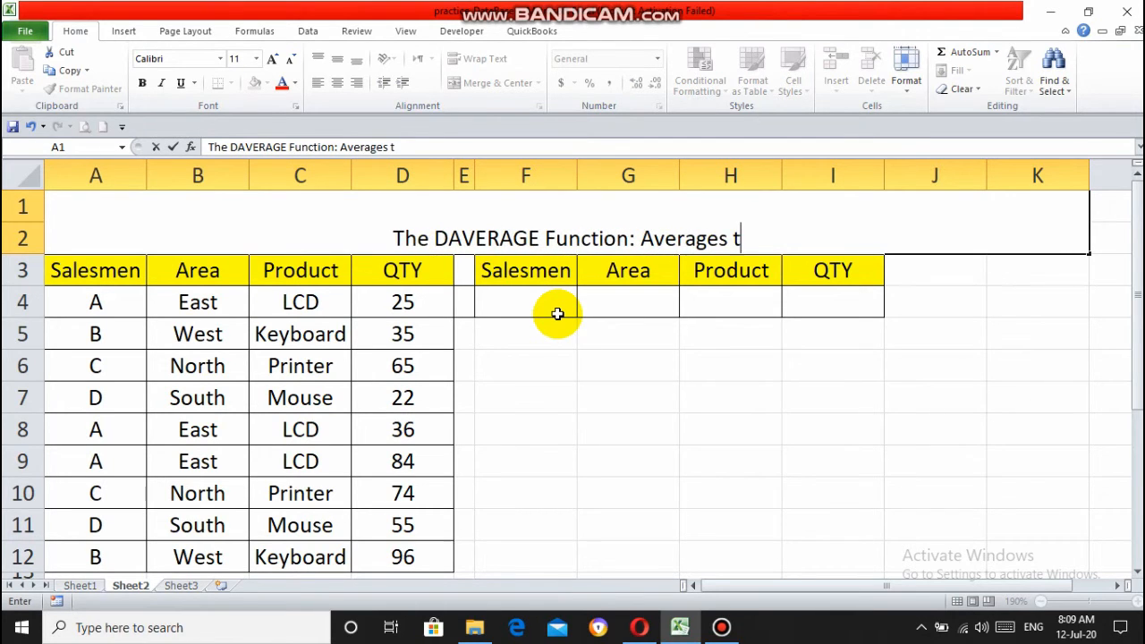
text(he valeus)
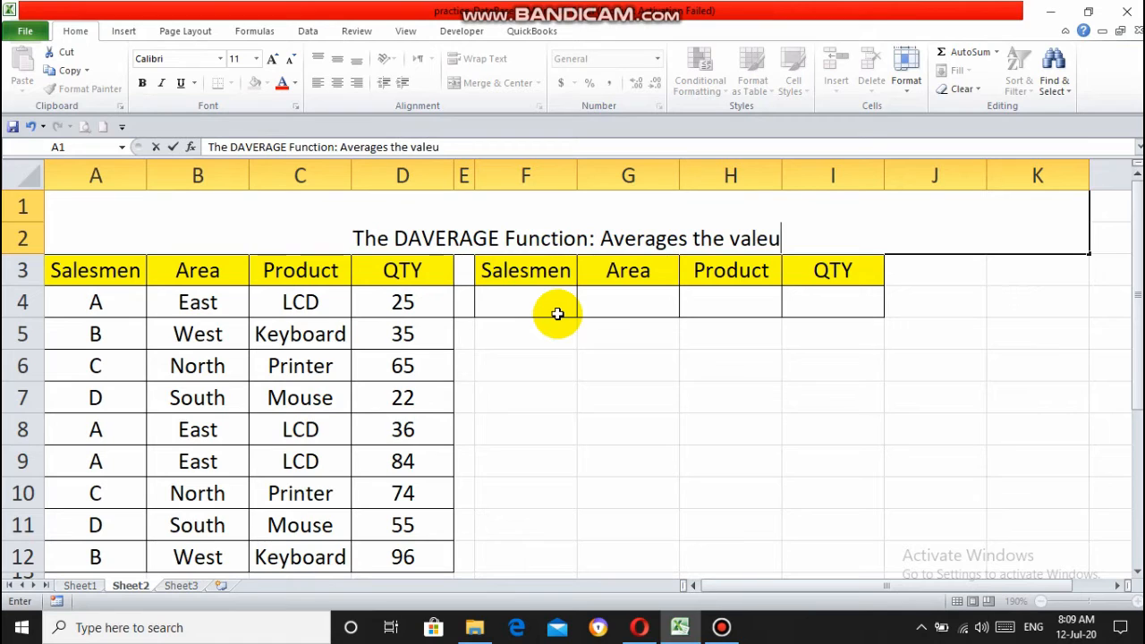
key(BackSpace)
key(BackSpace)
key(BackSpace)
key(BackSpace)
text(l)
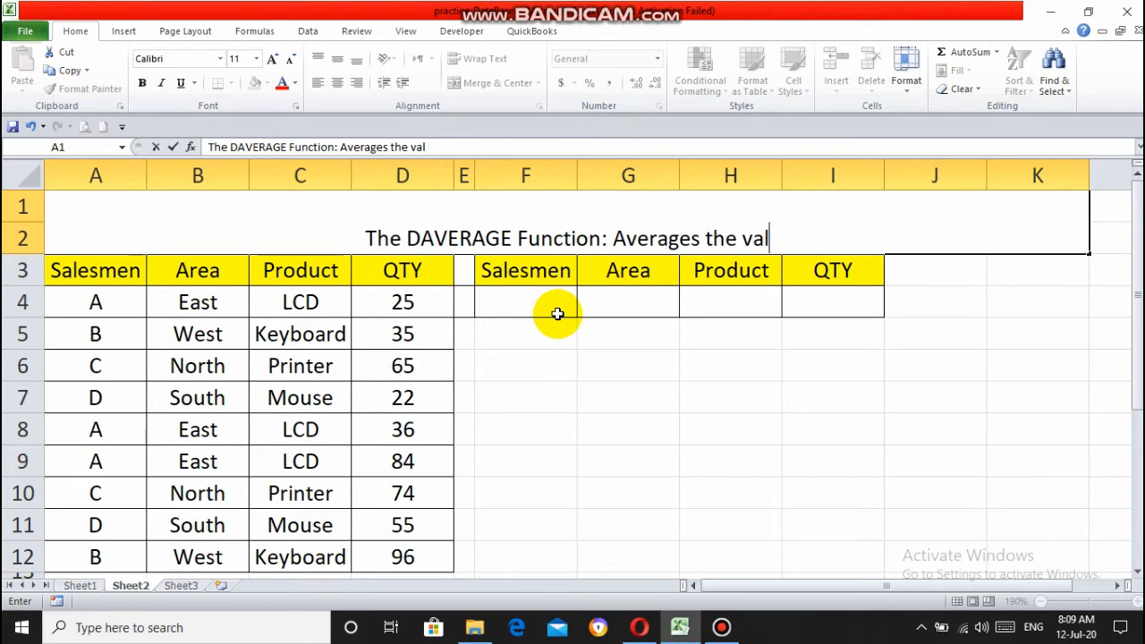
text(ues in a field)
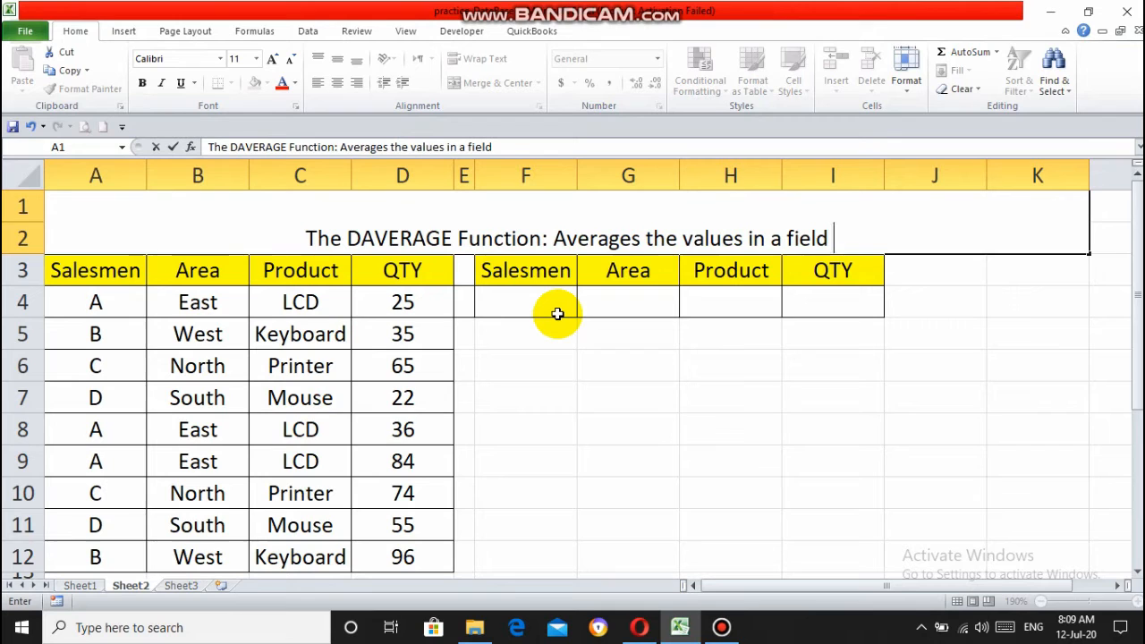
text( ( Col)
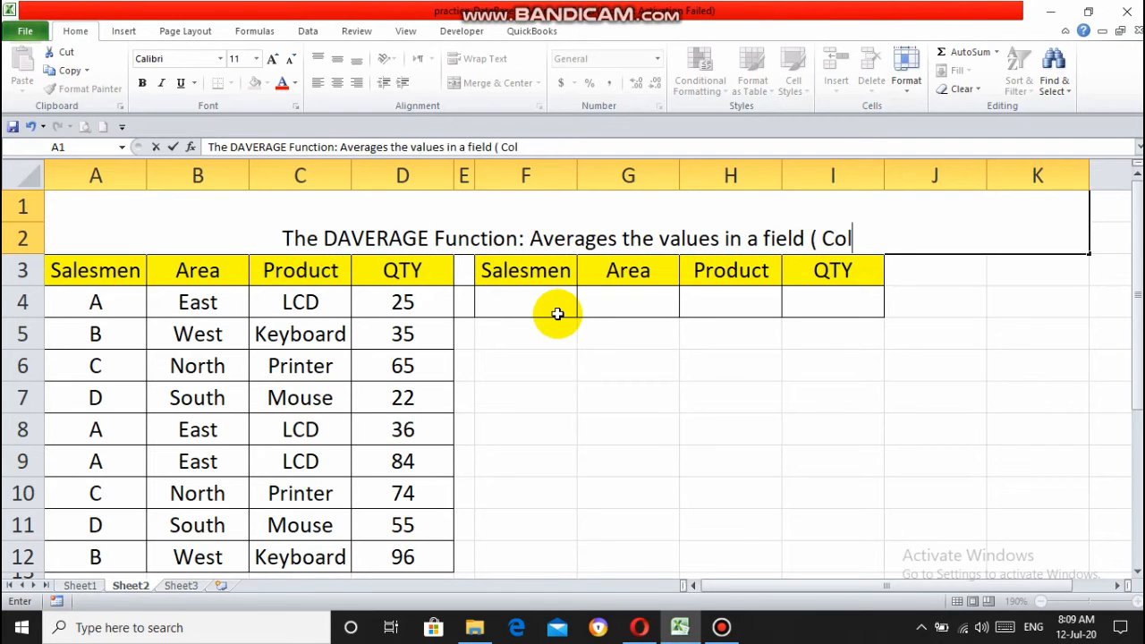
text(umn ))
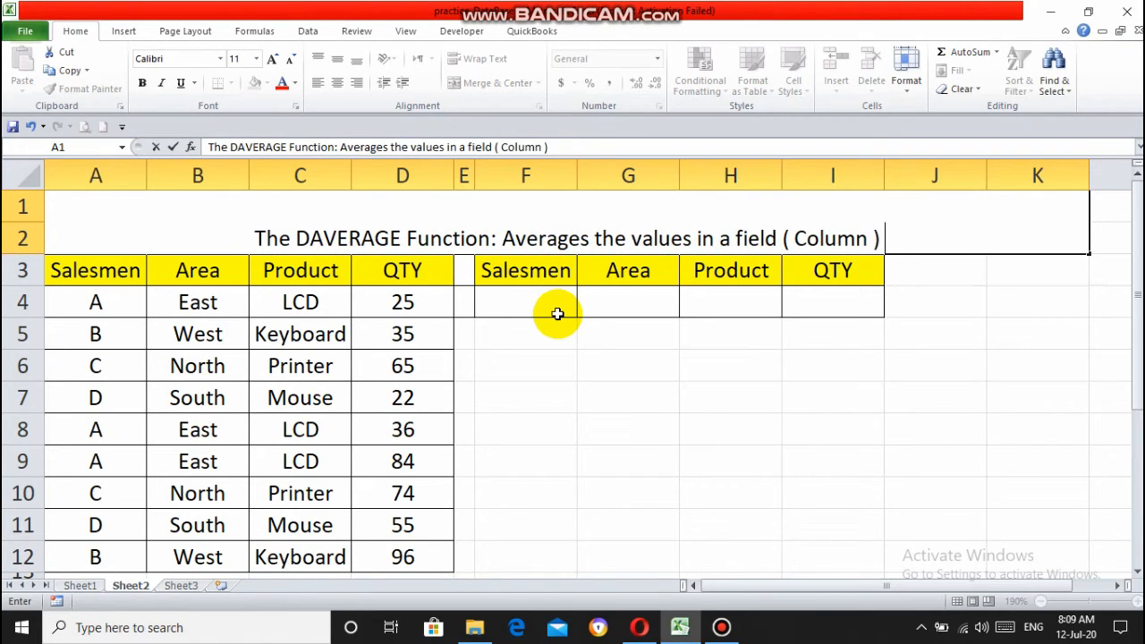
text( of rec)
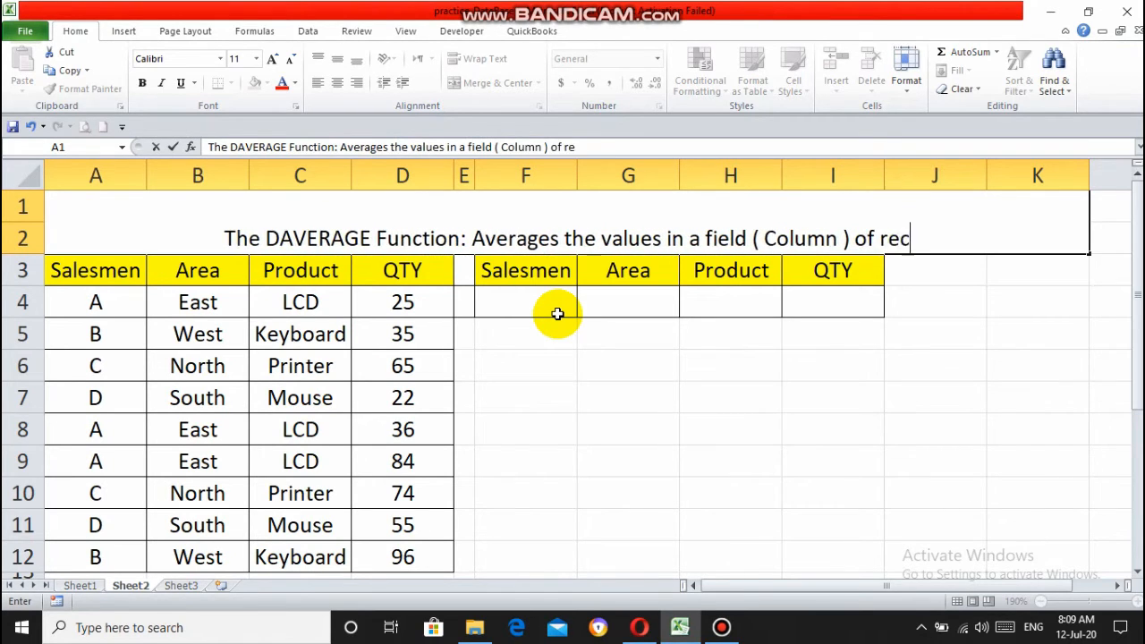
text(ords in )
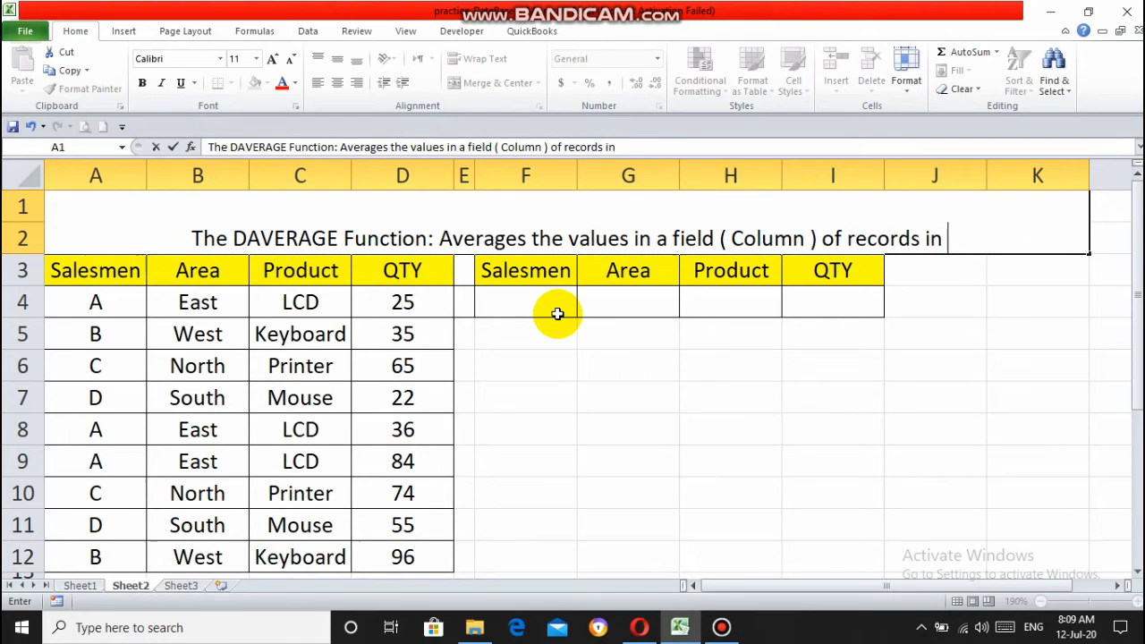
text(a list or)
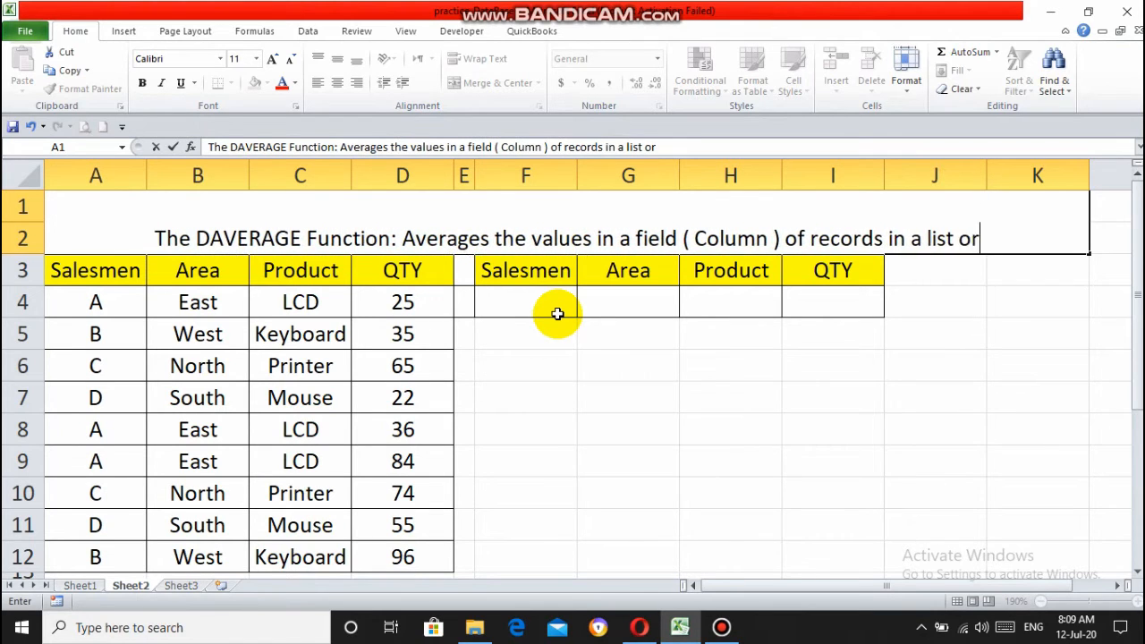
text( databas)
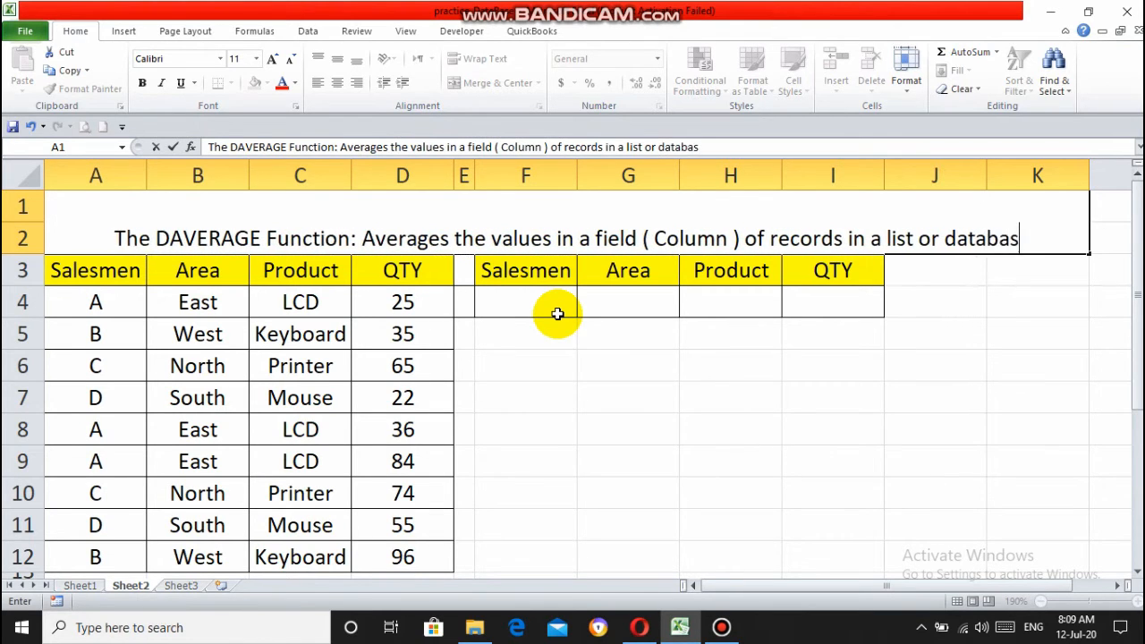
text(e that much)
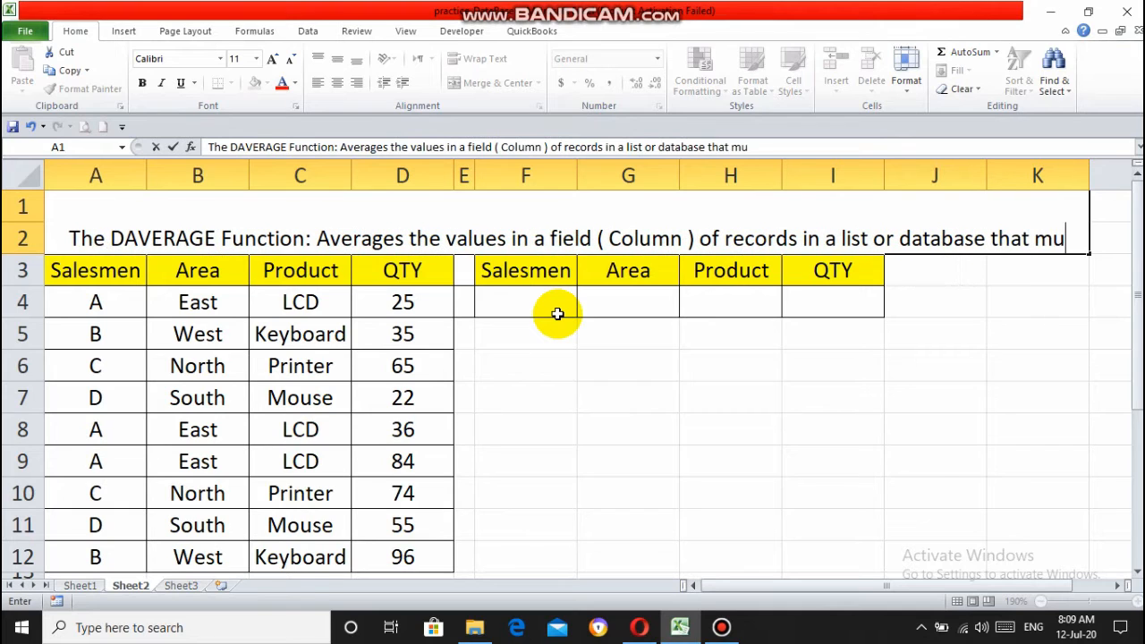
key(BackSpace)
key(BackSpace)
key(BackSpace)
text(atch)
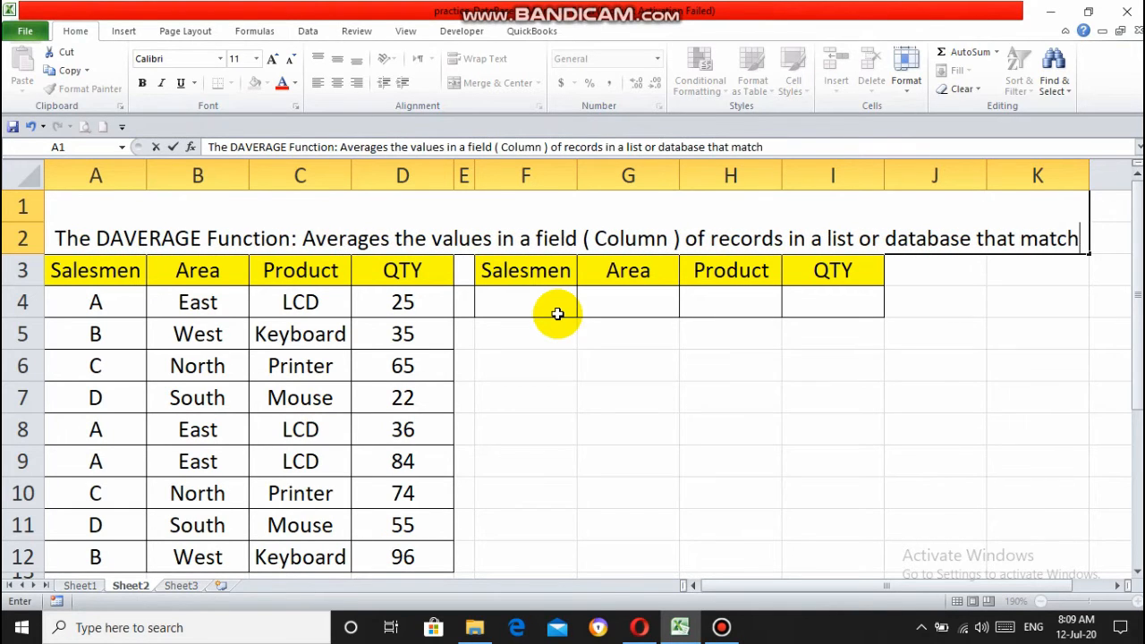
text( c)
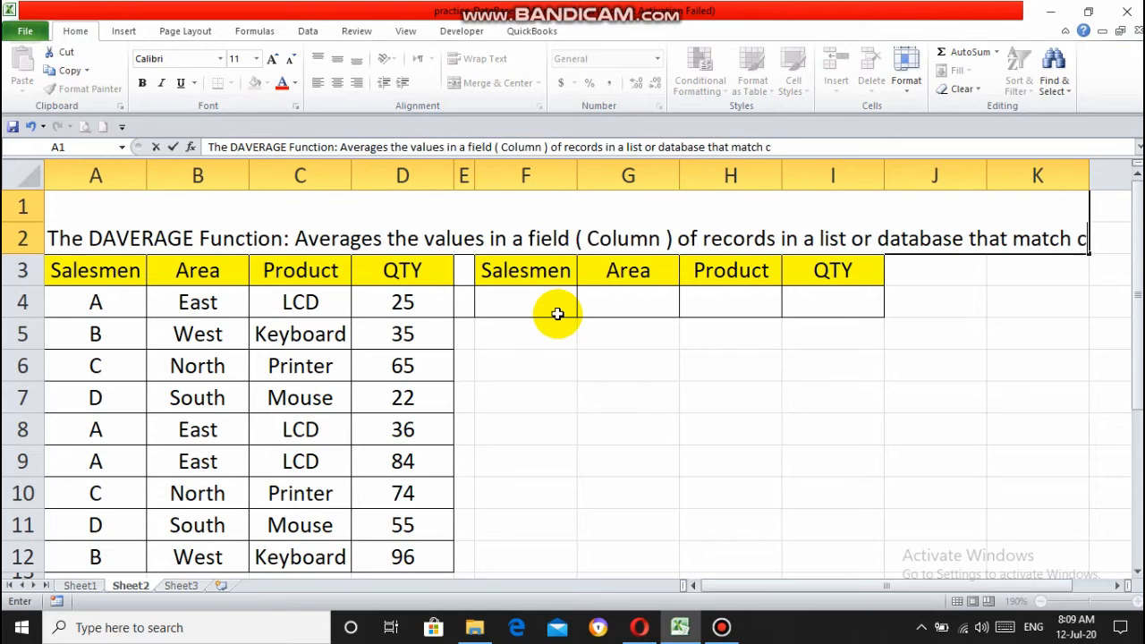
text(onditio)
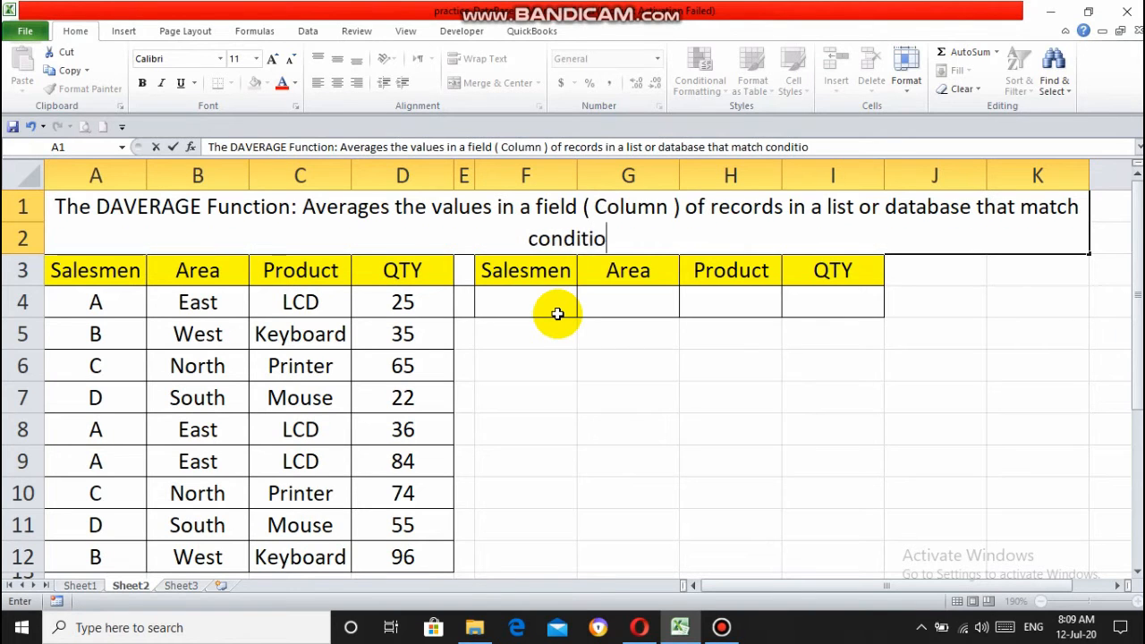
text(ns you)
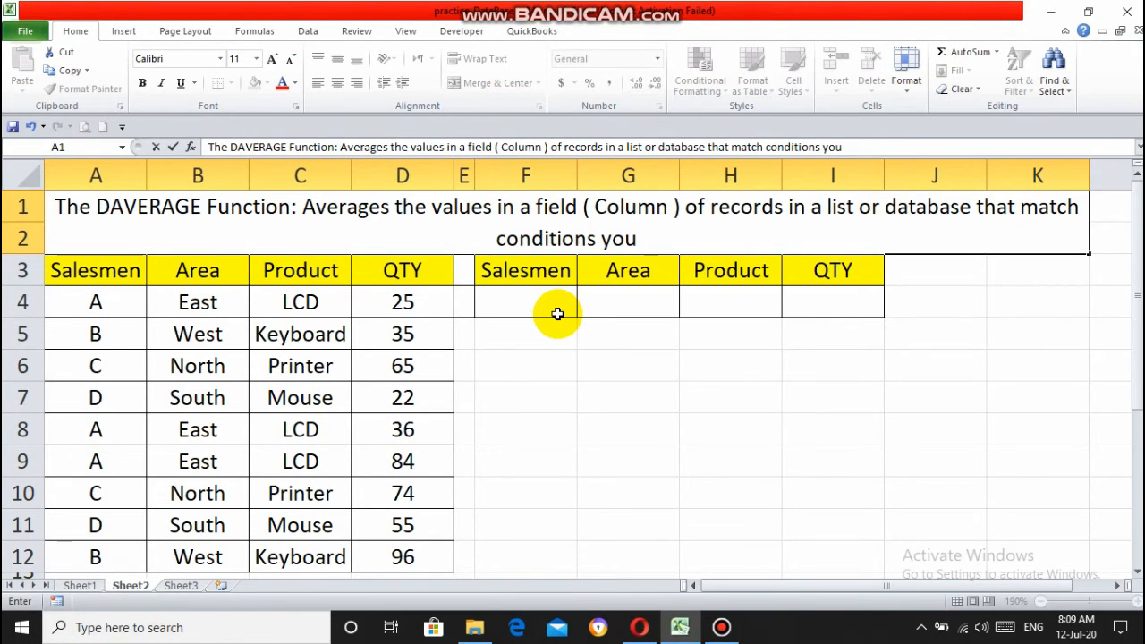
text( specify.)
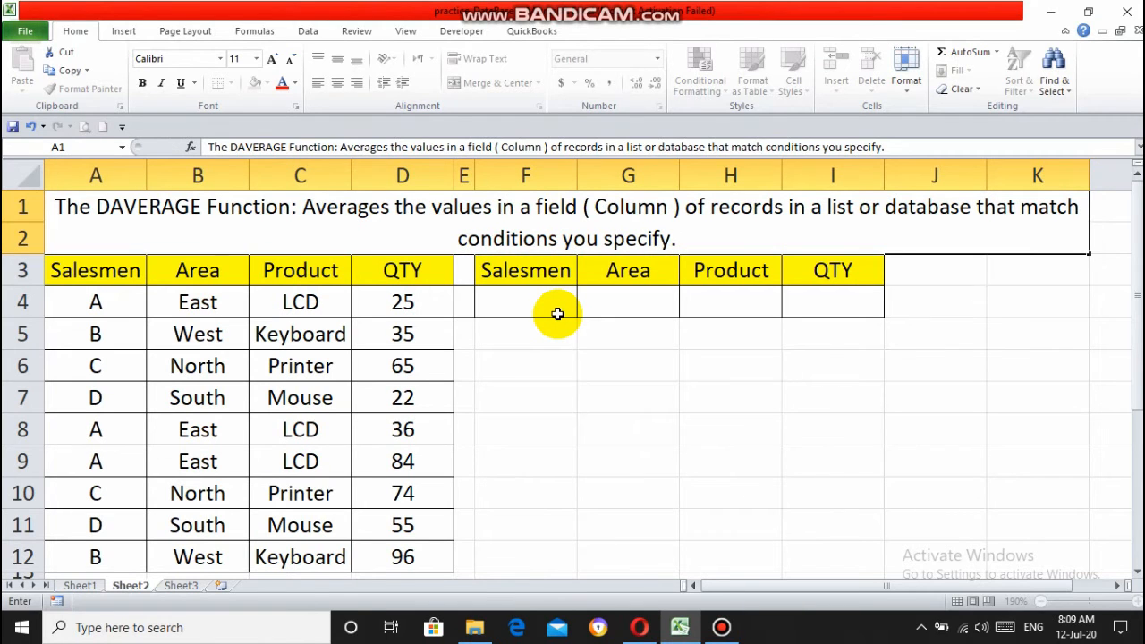
key(Return)
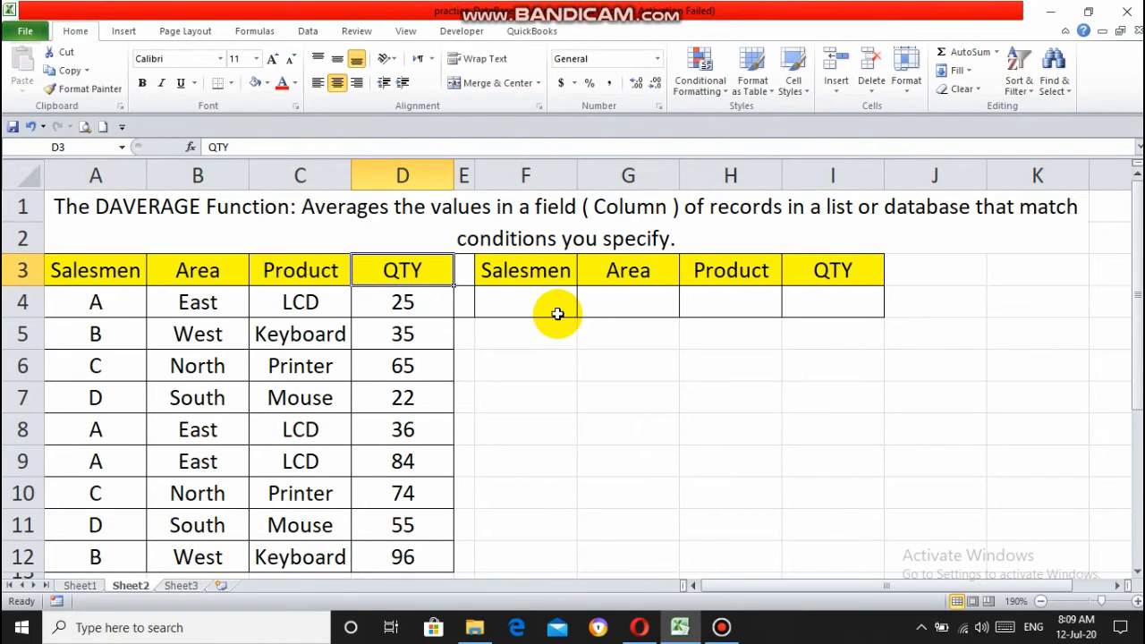
Look over the headers of the data table and the criteria table, and select cell F6.
key(Left)
key(Left)
key(Down)
key(Left)
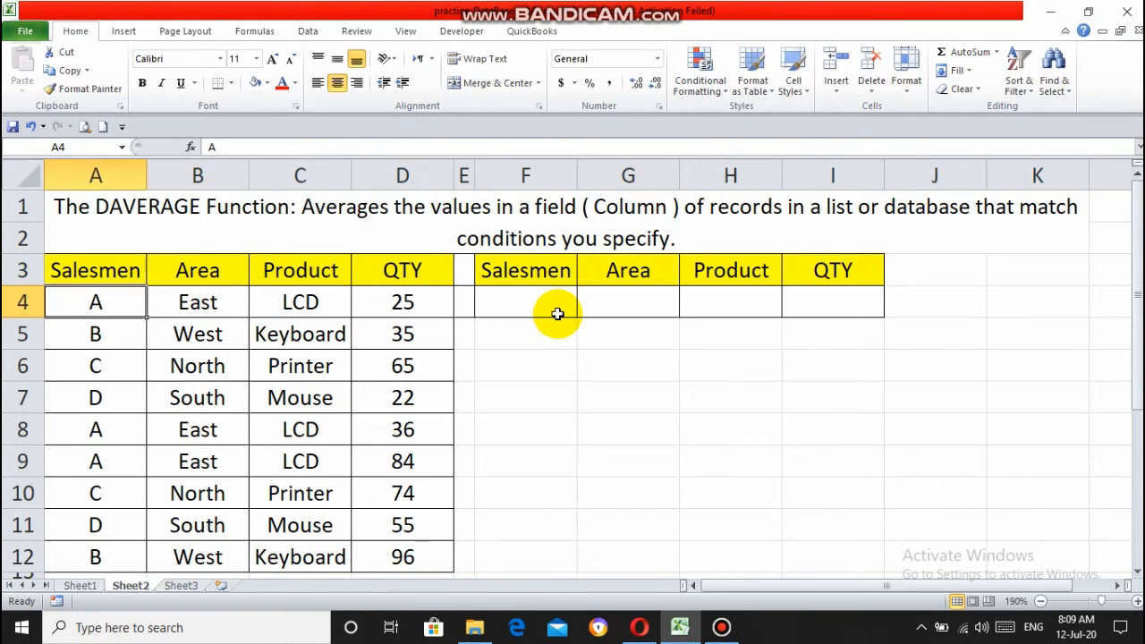
key(Up)
key(Right)
key(Right)
key(Right)
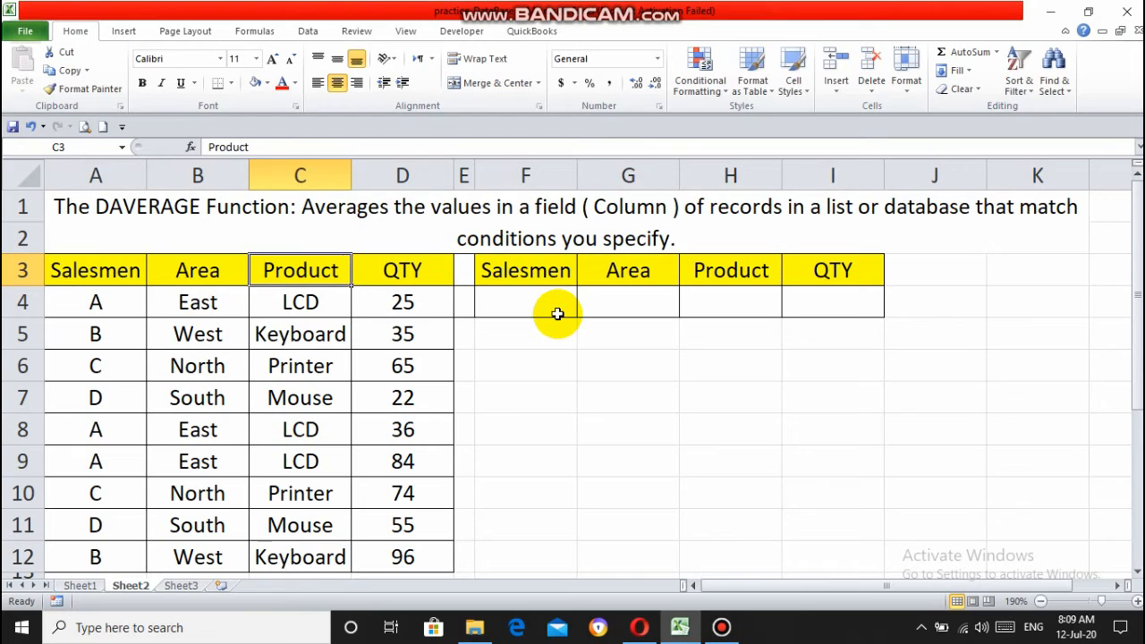
key(Right)
key(Right)
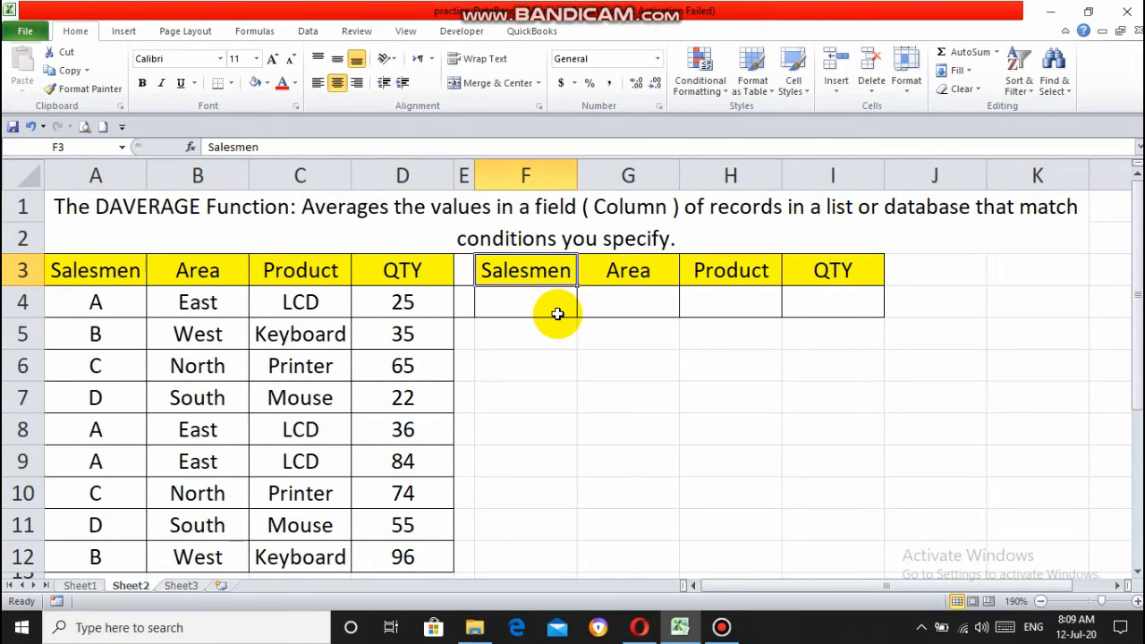
key(Down)
key(Down)
key(Down)
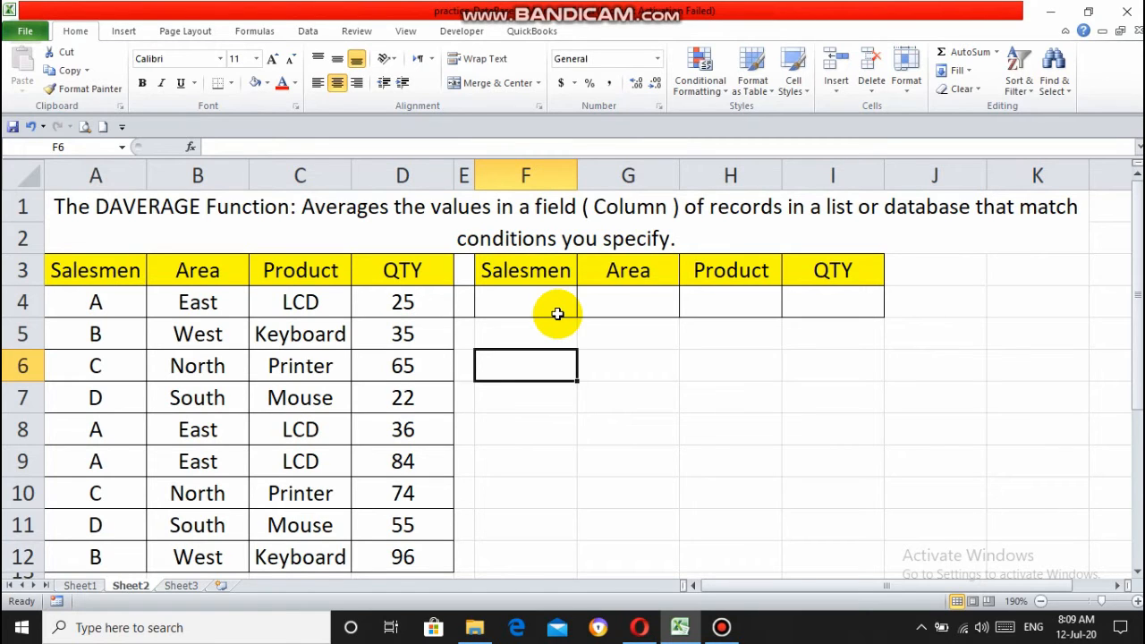
Label cell F6 as DAVERAGE.
text(DA)
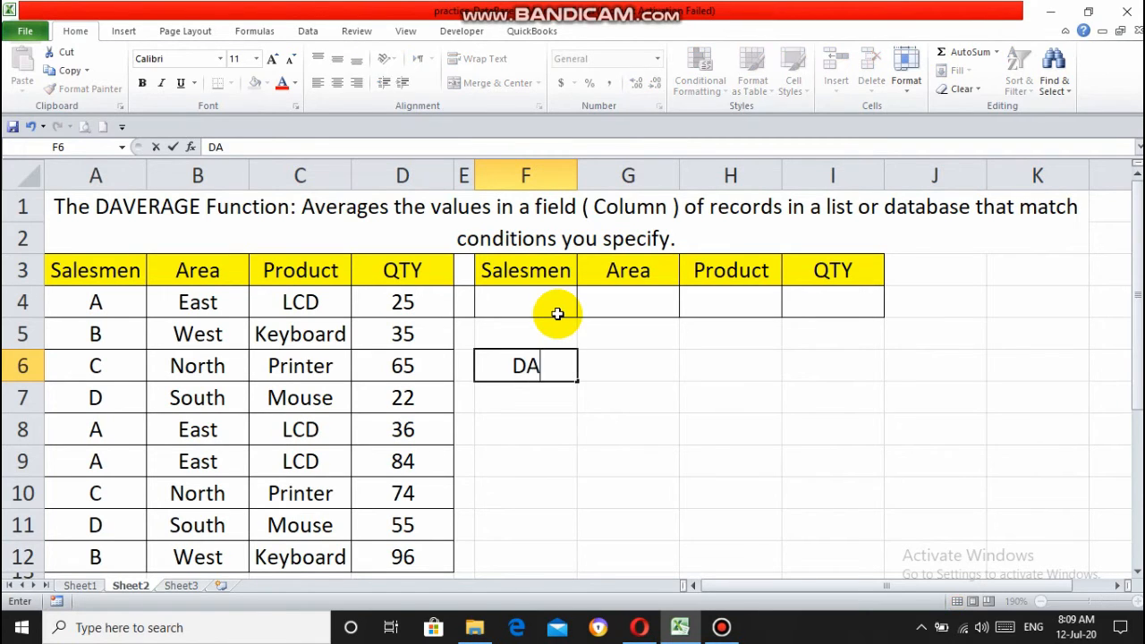
text(VERAGE)
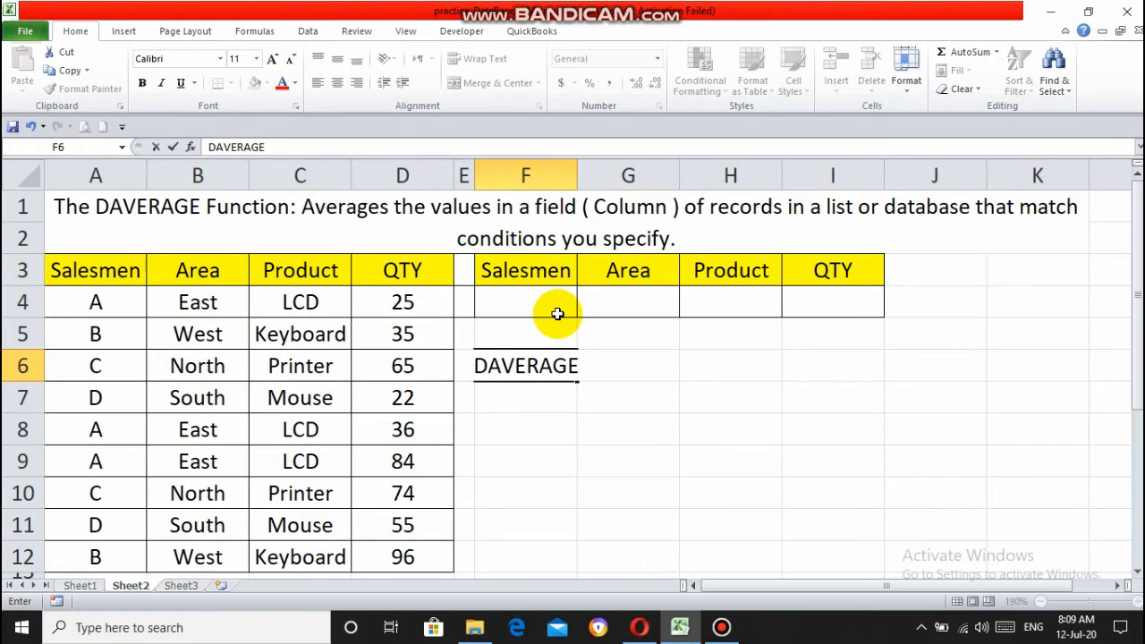
key(Tab)
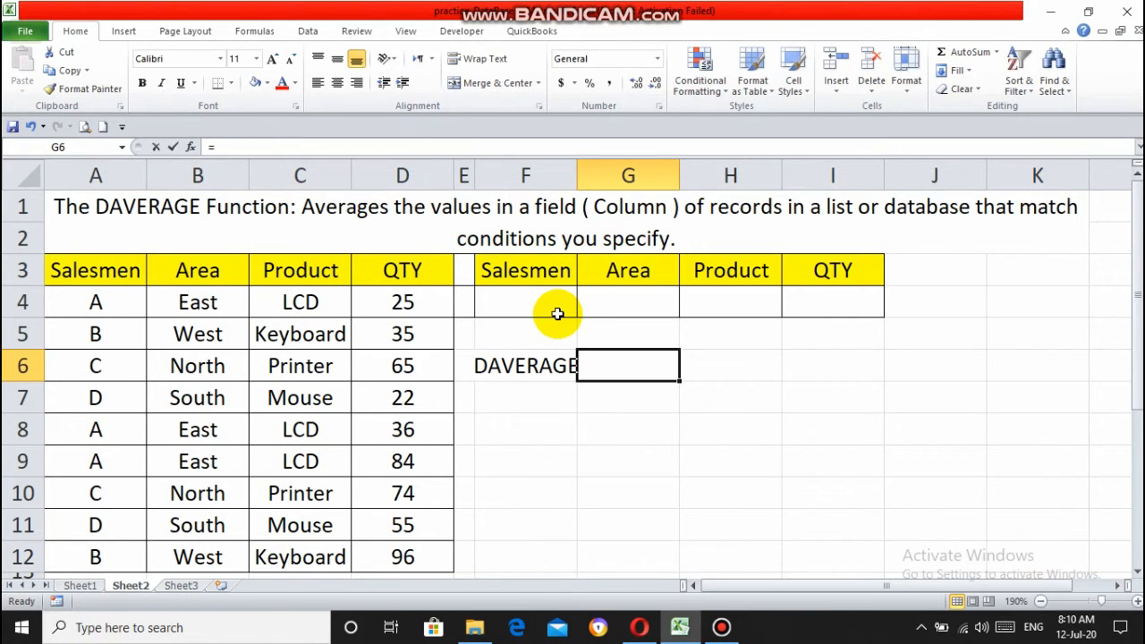
Enter =DAVERAGE(A3:D12,D3,F3:I4) in cell G6 and autofit column F to its contents.
text(=DAVERAGE)
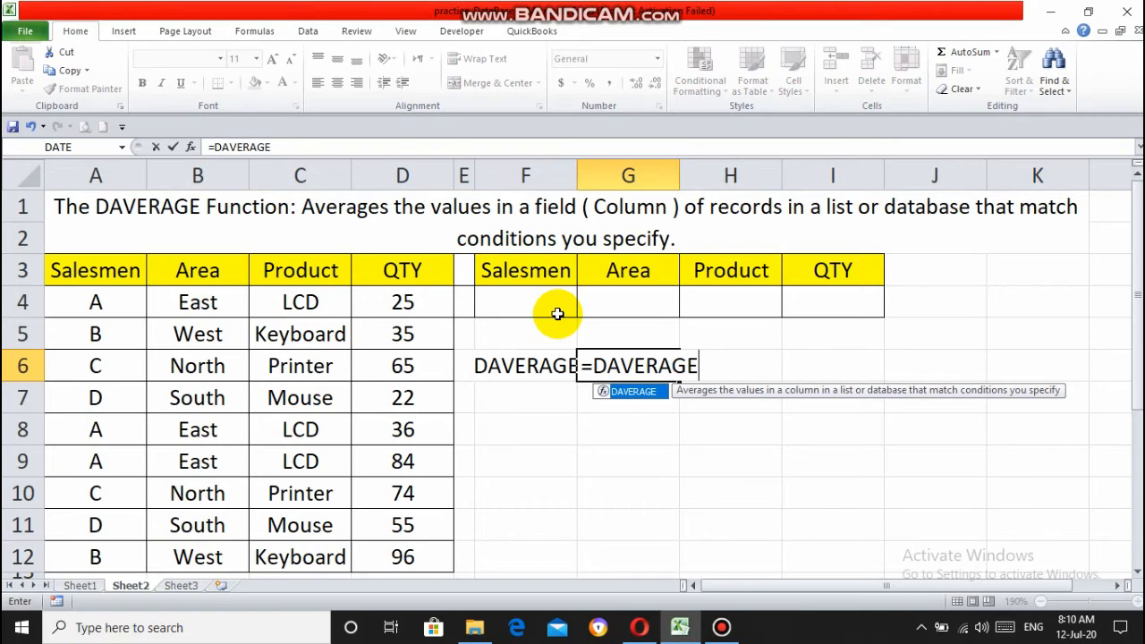
text(()
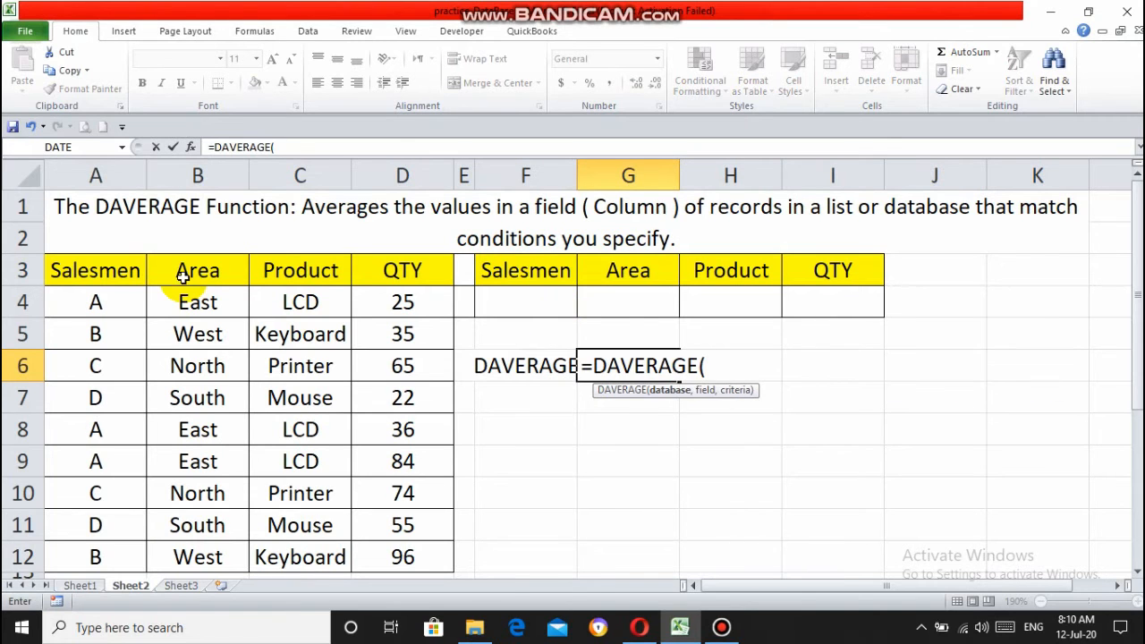
drag(118, 265, 371, 540)
text(,)
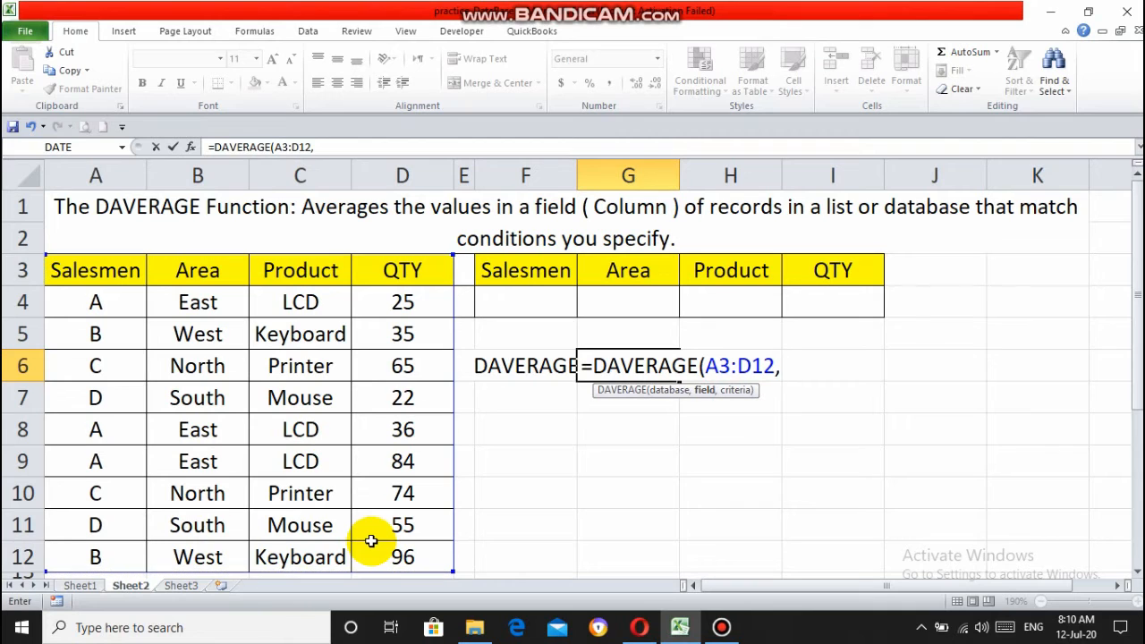
click(428, 278)
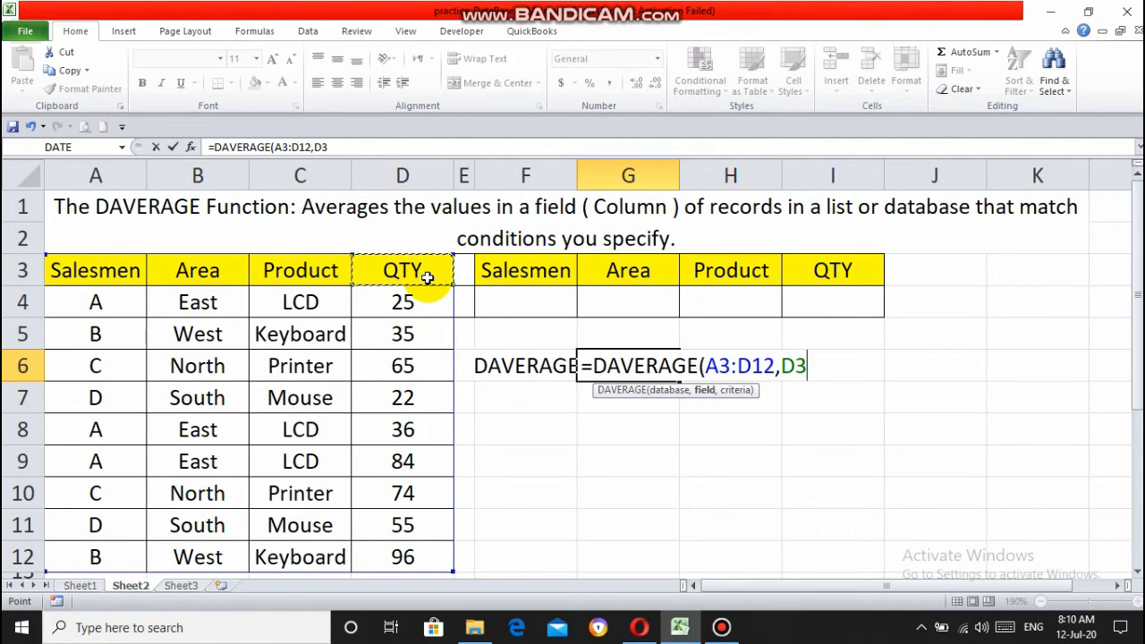
text(,)
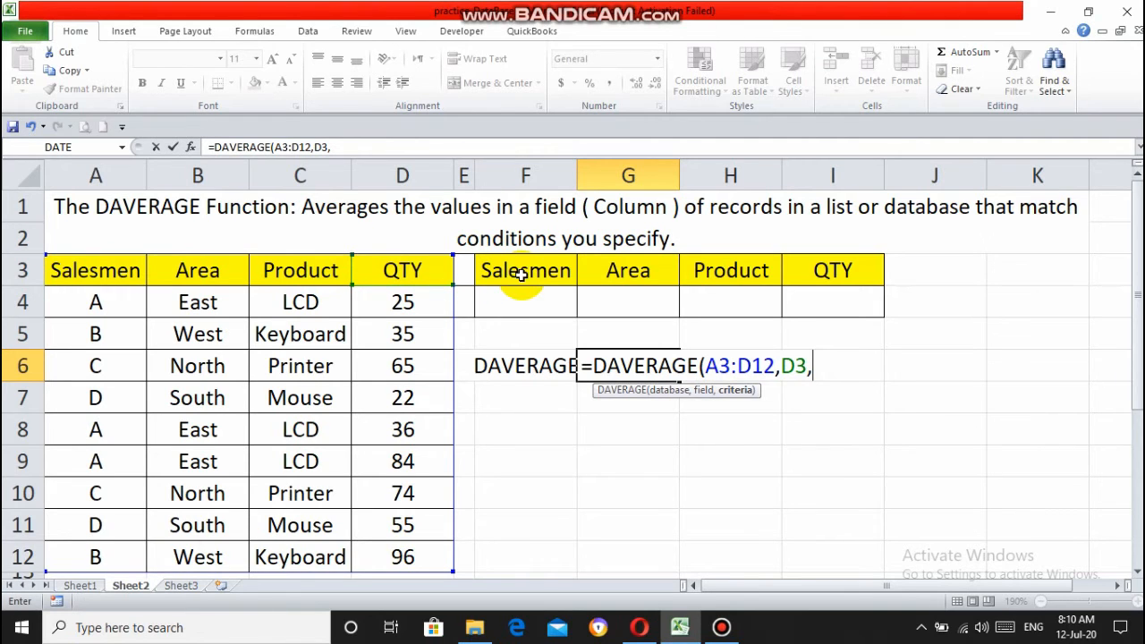
drag(521, 276, 805, 298)
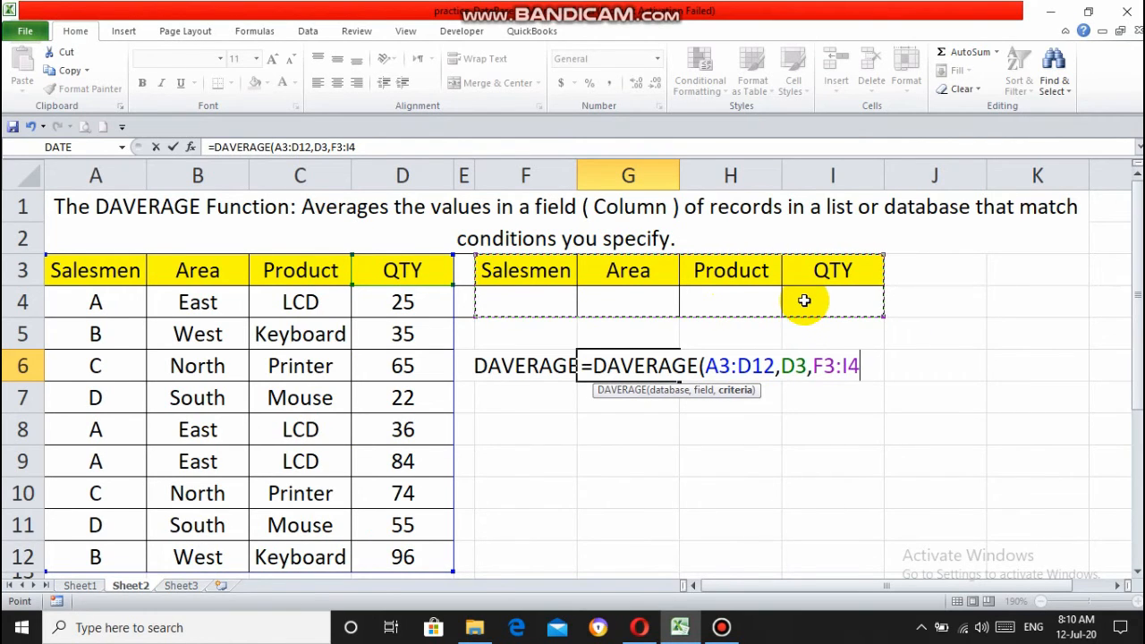
text())
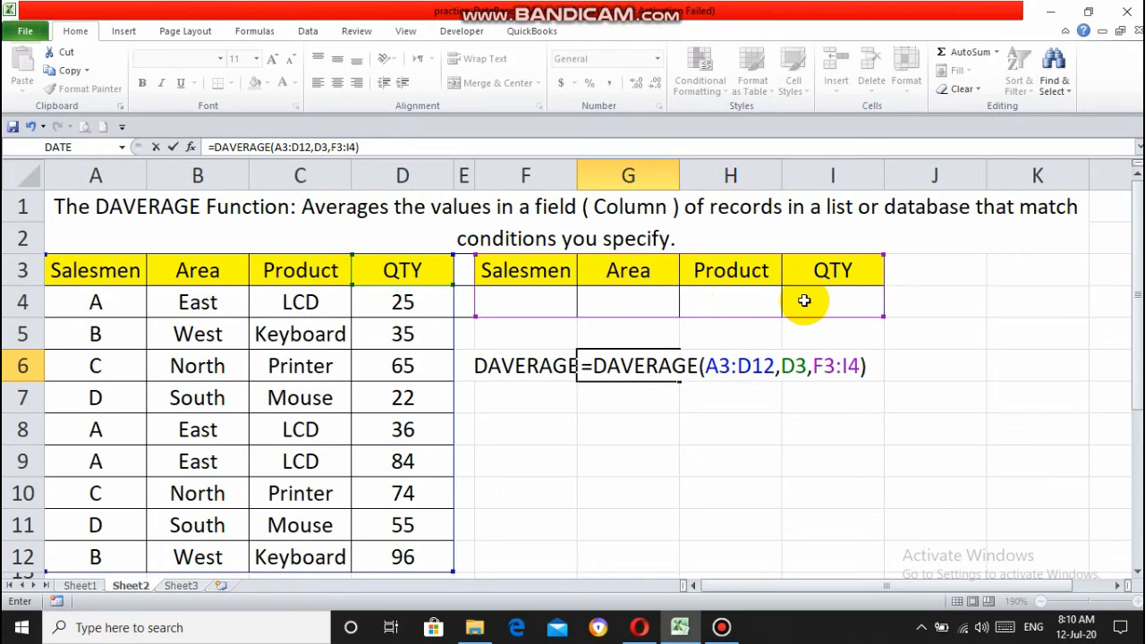
key(Return)
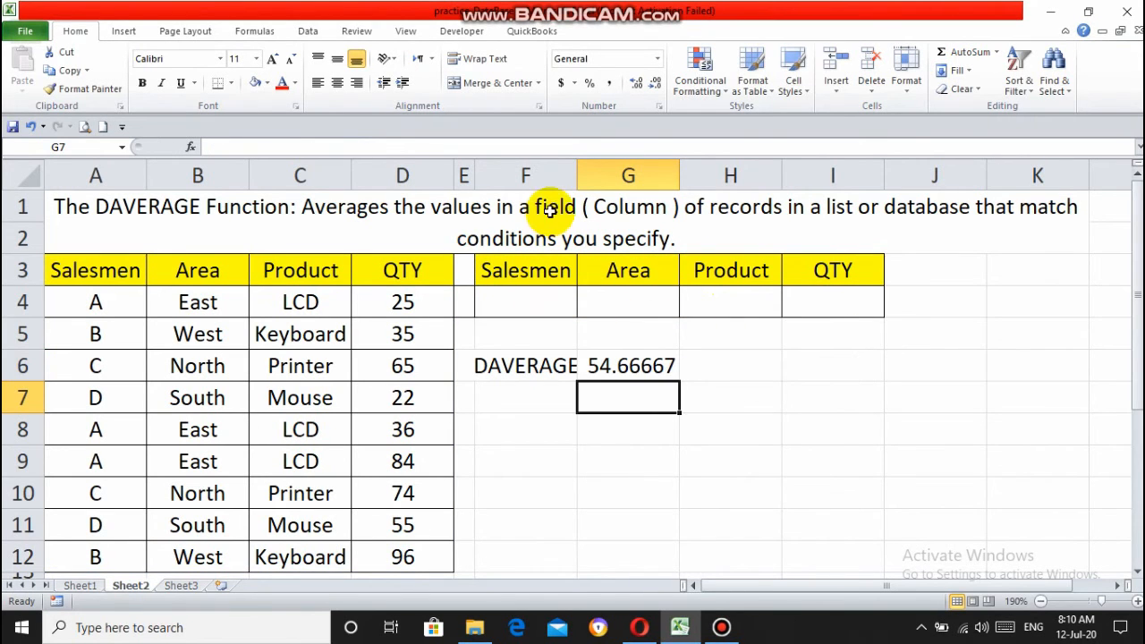
double_click(580, 178)
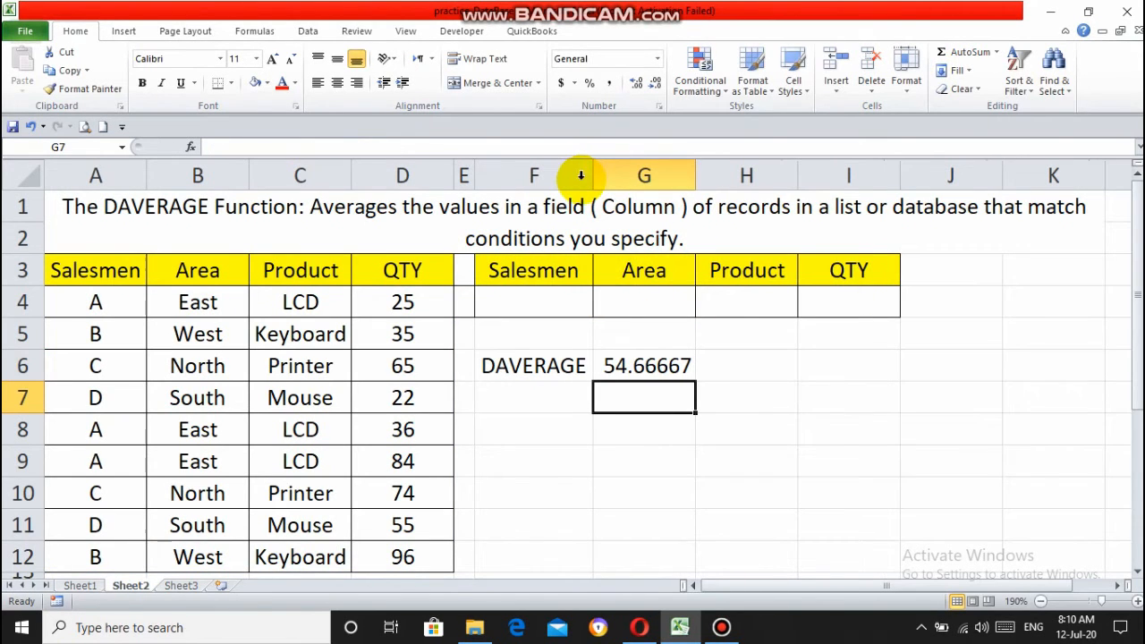
Check the formula in G6 and enter A as the Salesmen criterion in cell F4.
click(633, 366)
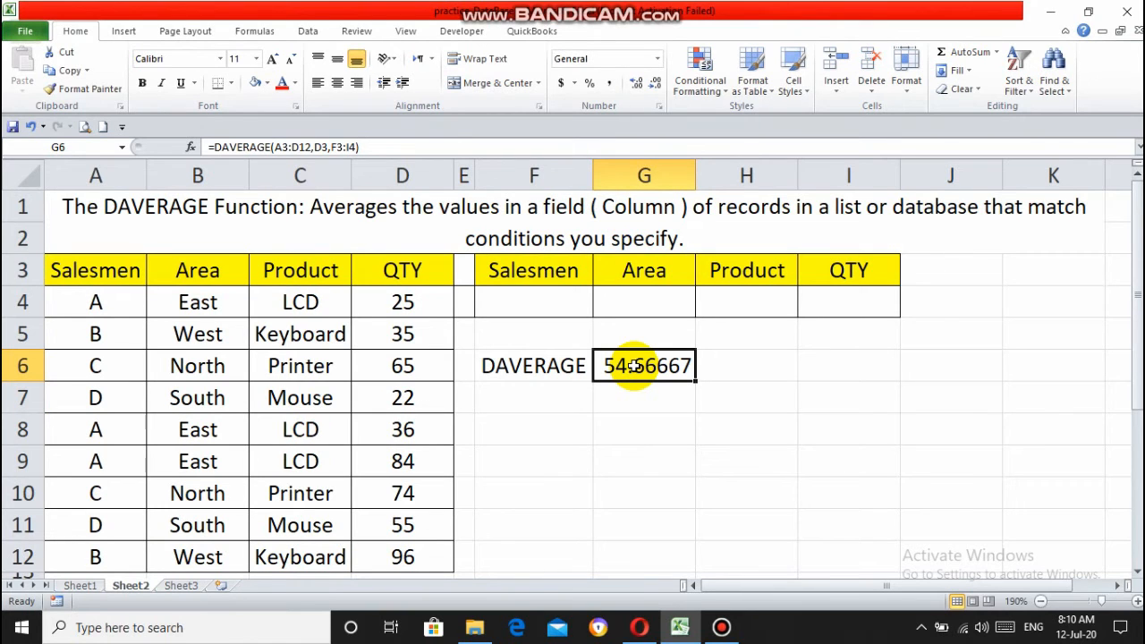
click(516, 305)
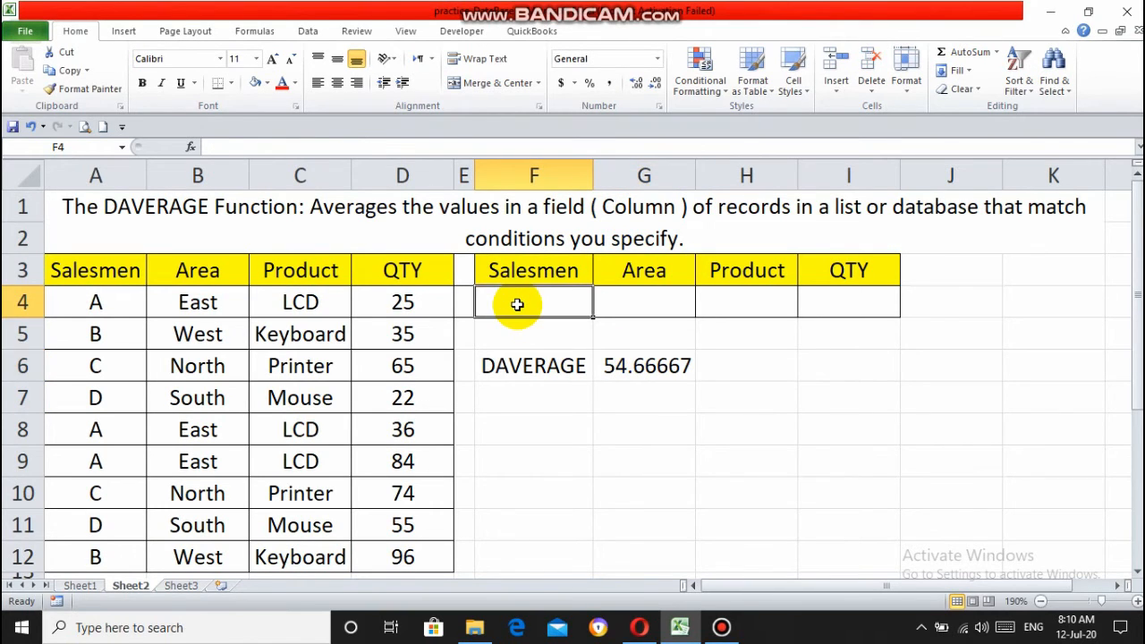
text(A)
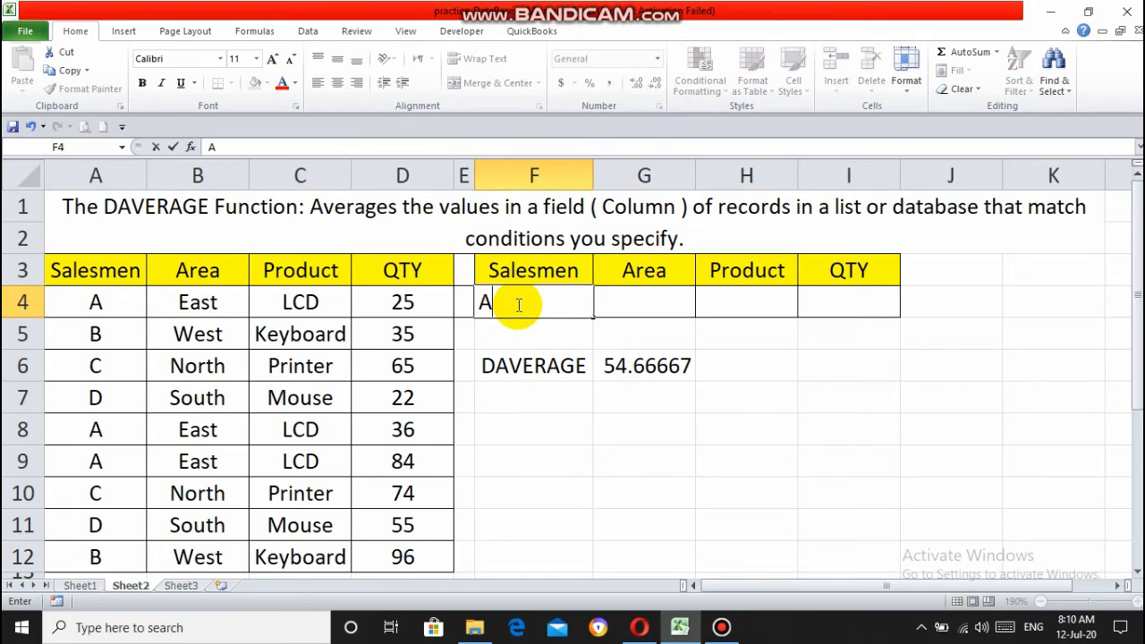
key(Return)
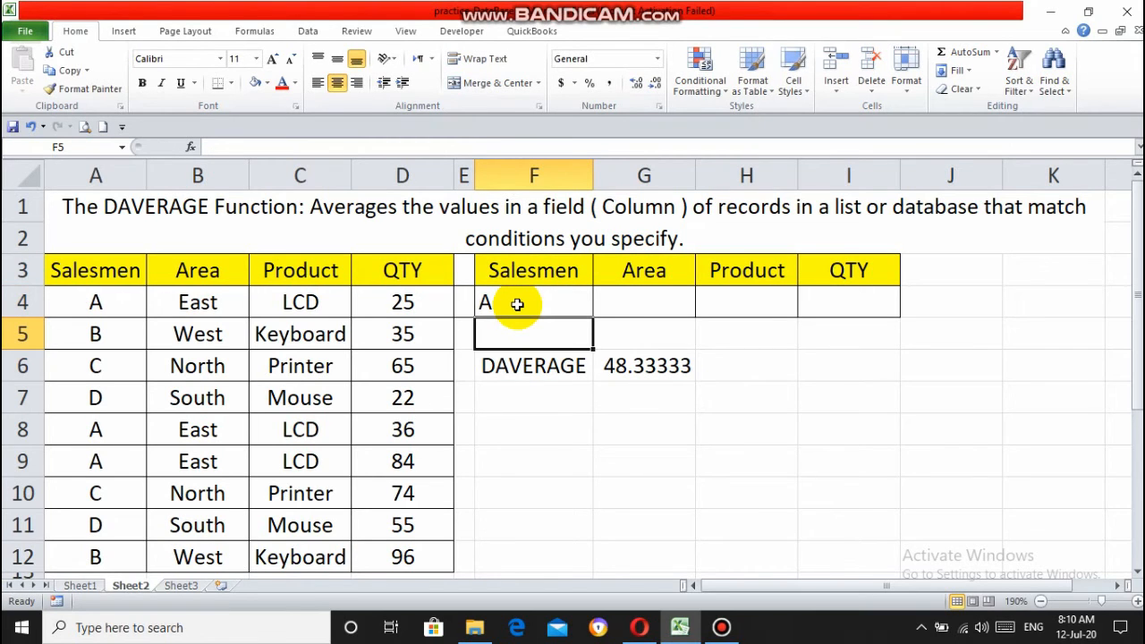
Replace the Salesmen criterion in cell F4 with B to average that salesman's quantities.
click(517, 304)
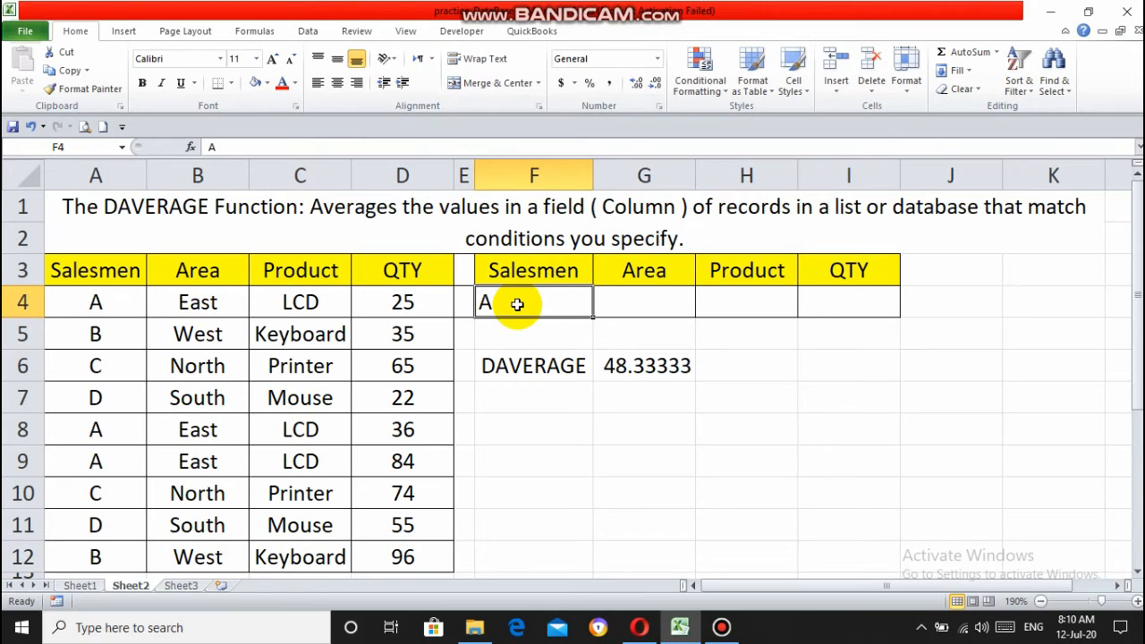
text(B)
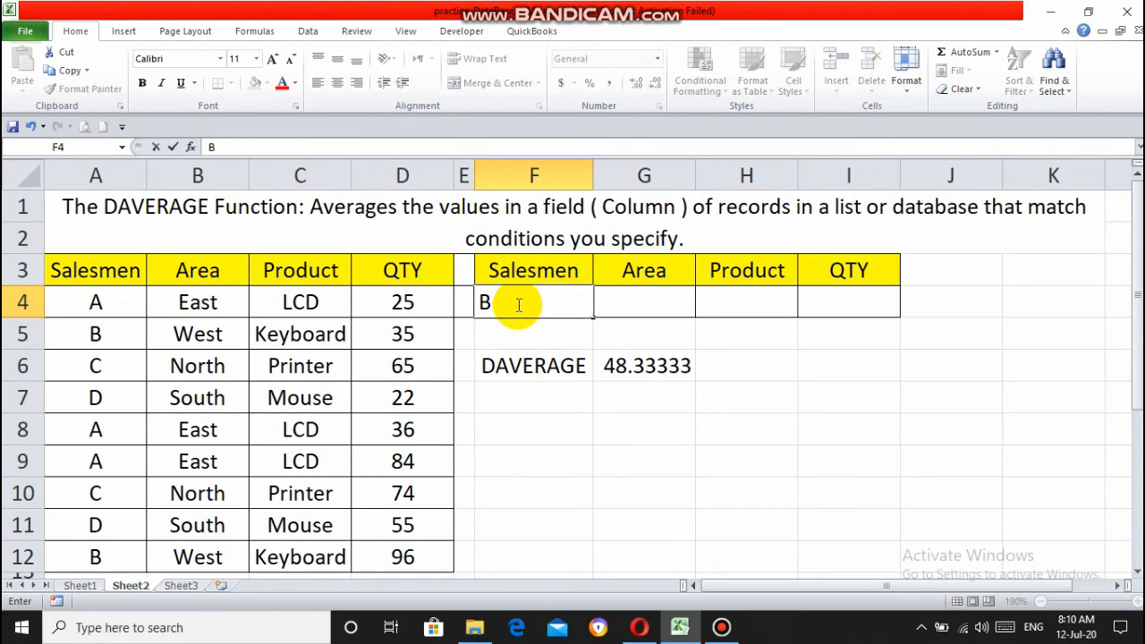
key(Return)
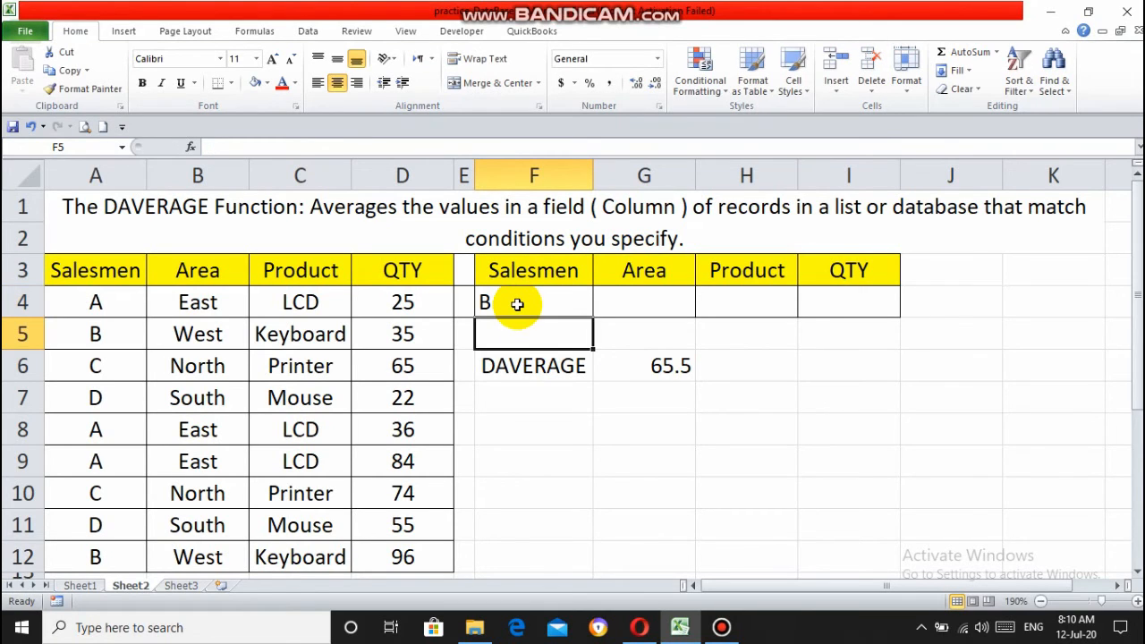
Change the Salesmen criterion in cell F4 to C.
text(C)
key(BackSpace)
click(516, 304)
text(C)
key(Return)
Change the Salesmen criterion in cell F4 to D.
click(517, 304)
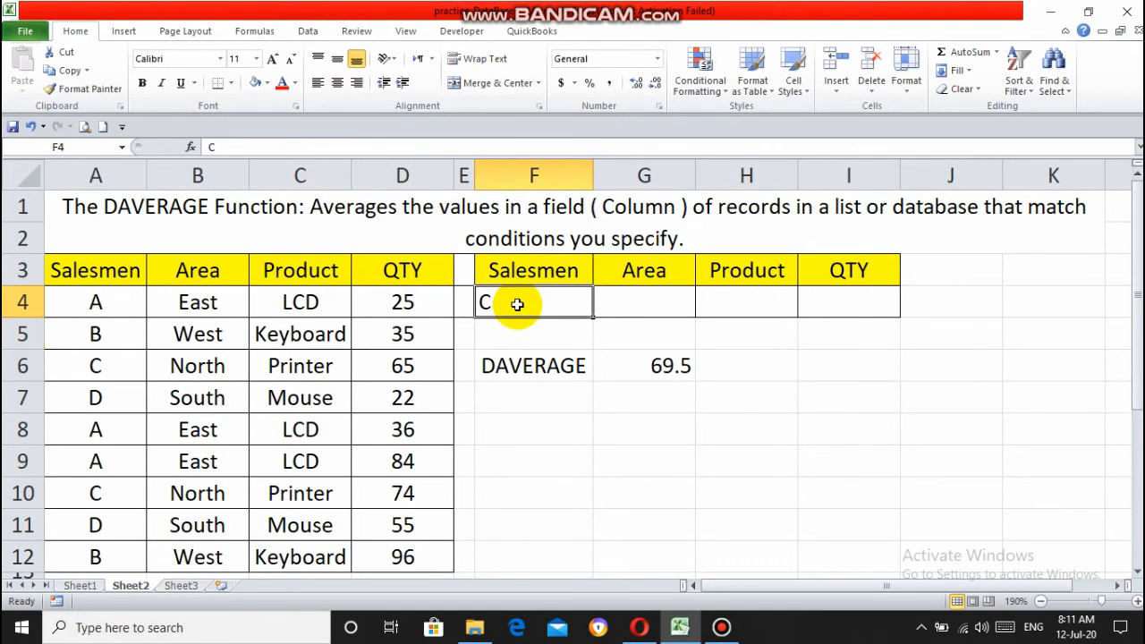
key(BackSpace)
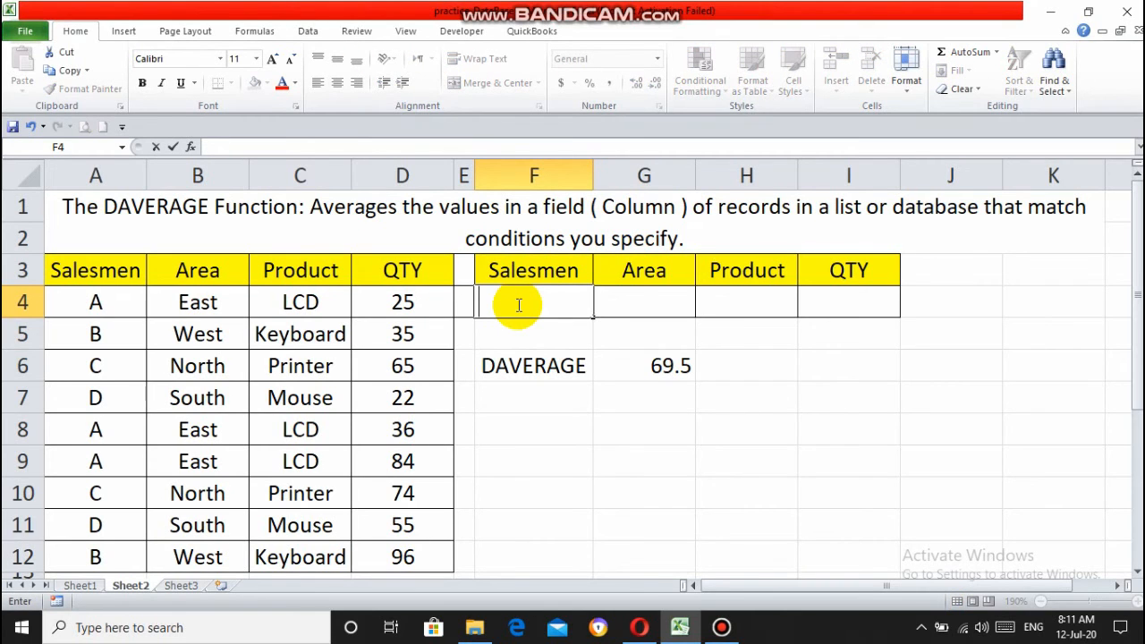
text(D)
key(Delete)
key(Return)
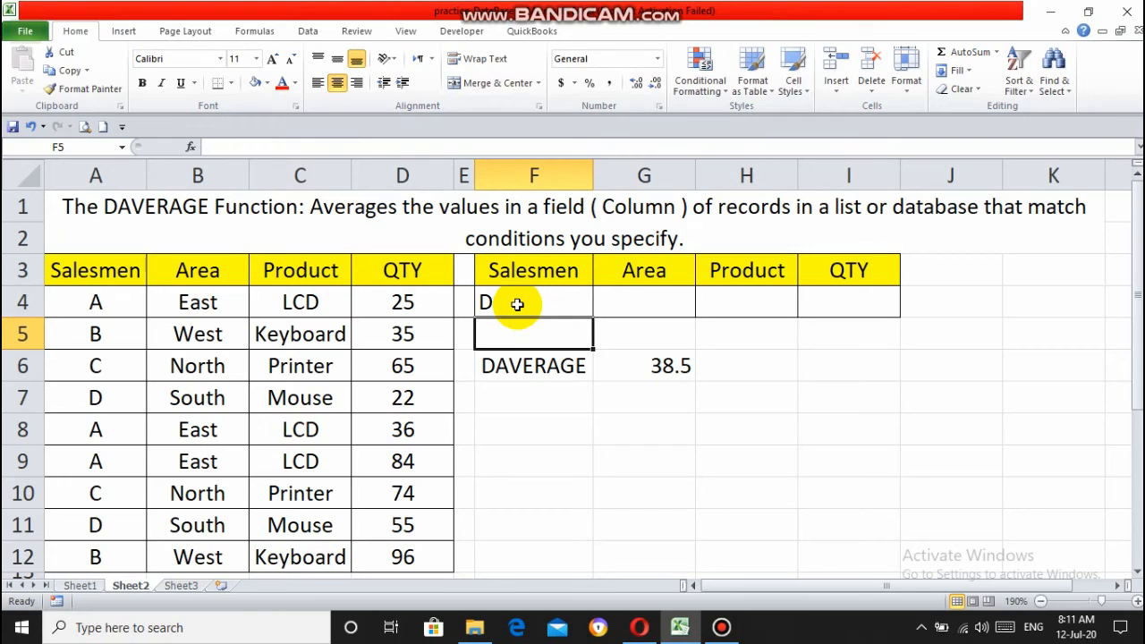
Set the Salesmen criterion in cell F4 back to B and select the merged title cell A1.
key(Down)
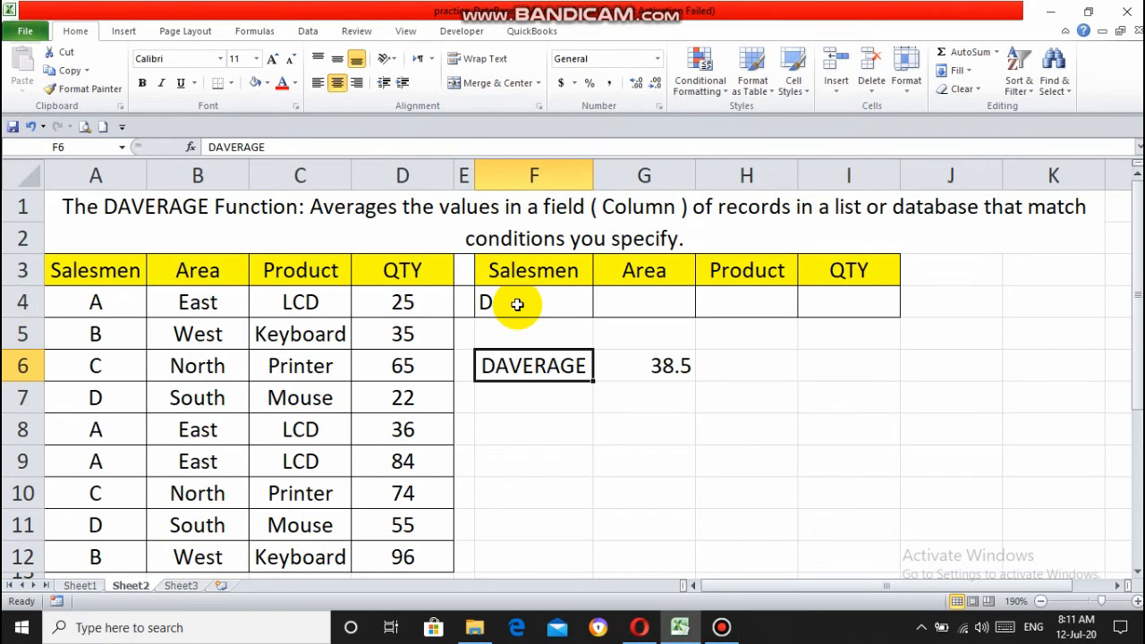
key(Up)
key(Up)
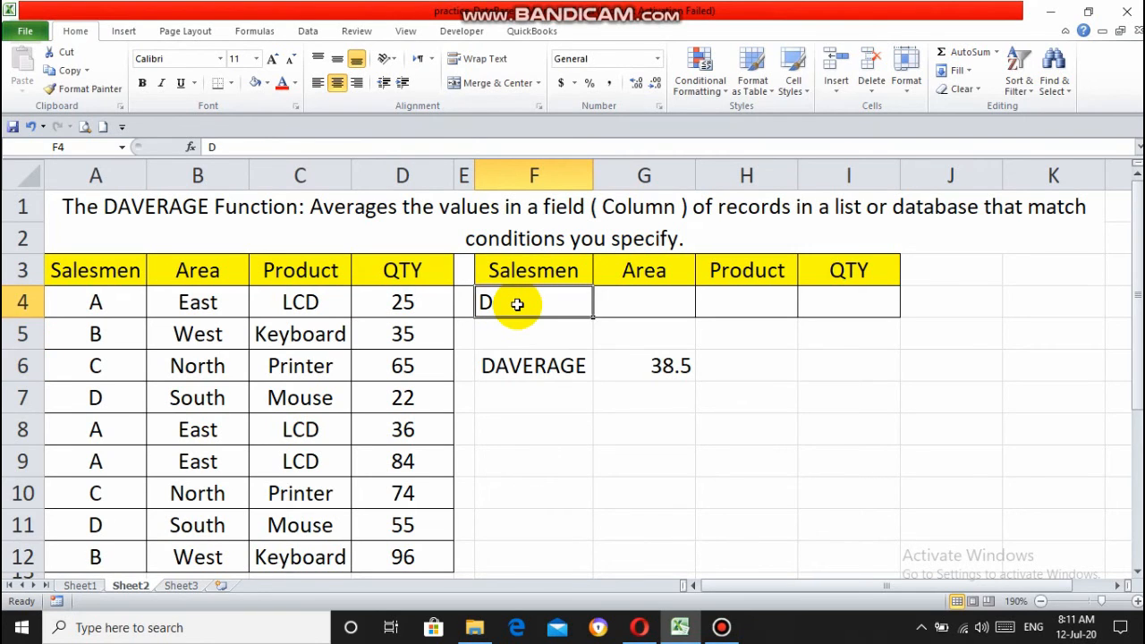
text(B)
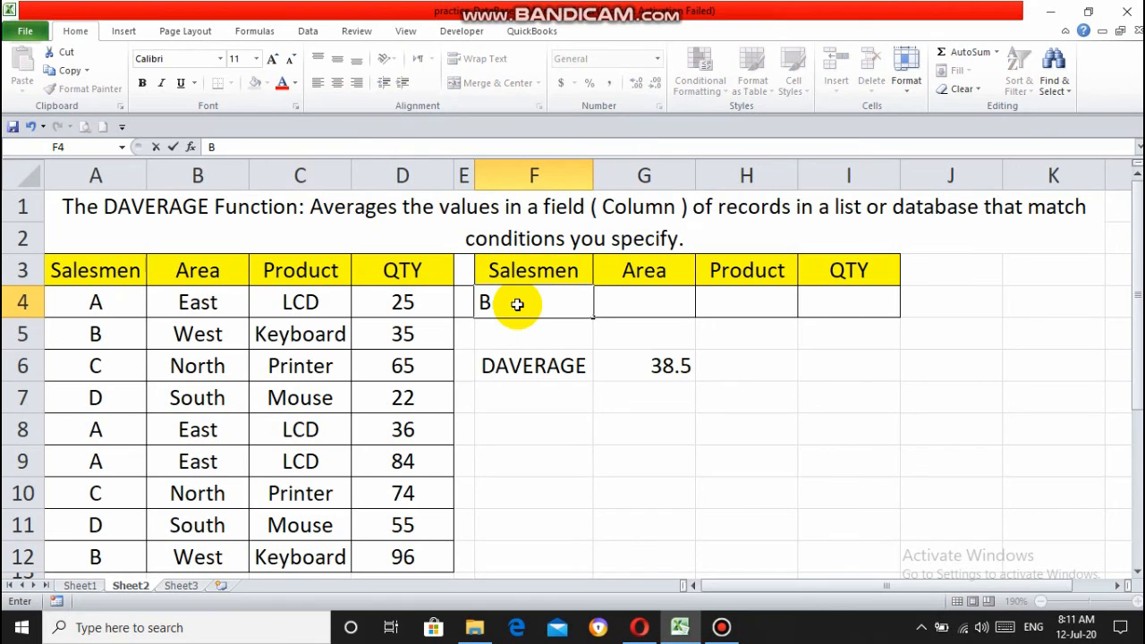
key(Return)
key(Up)
key(Up)
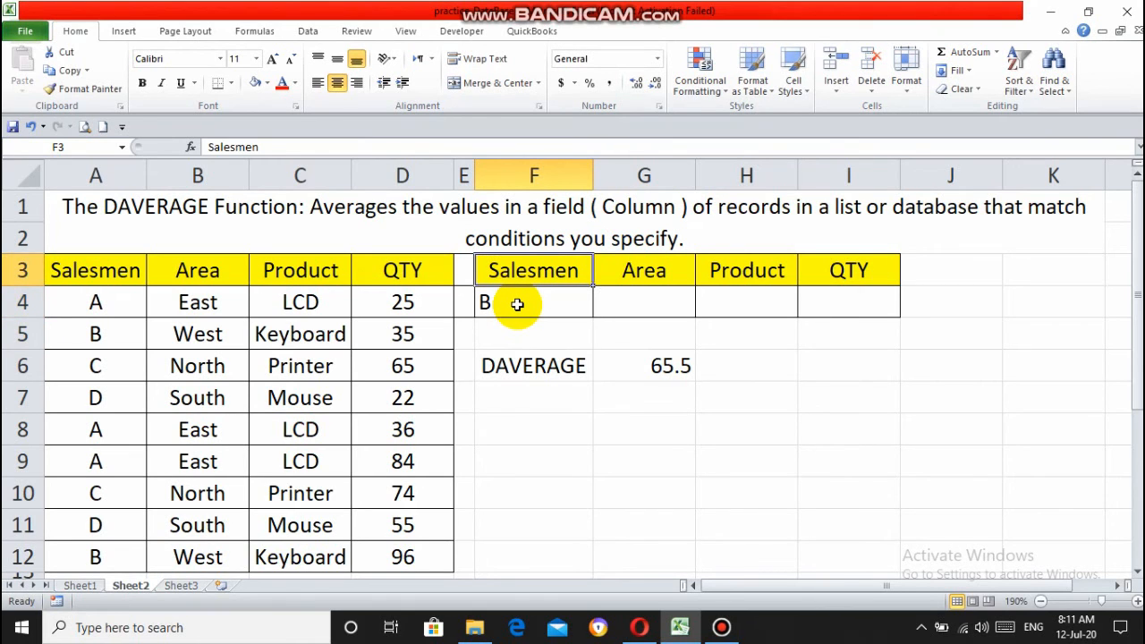
key(Up)
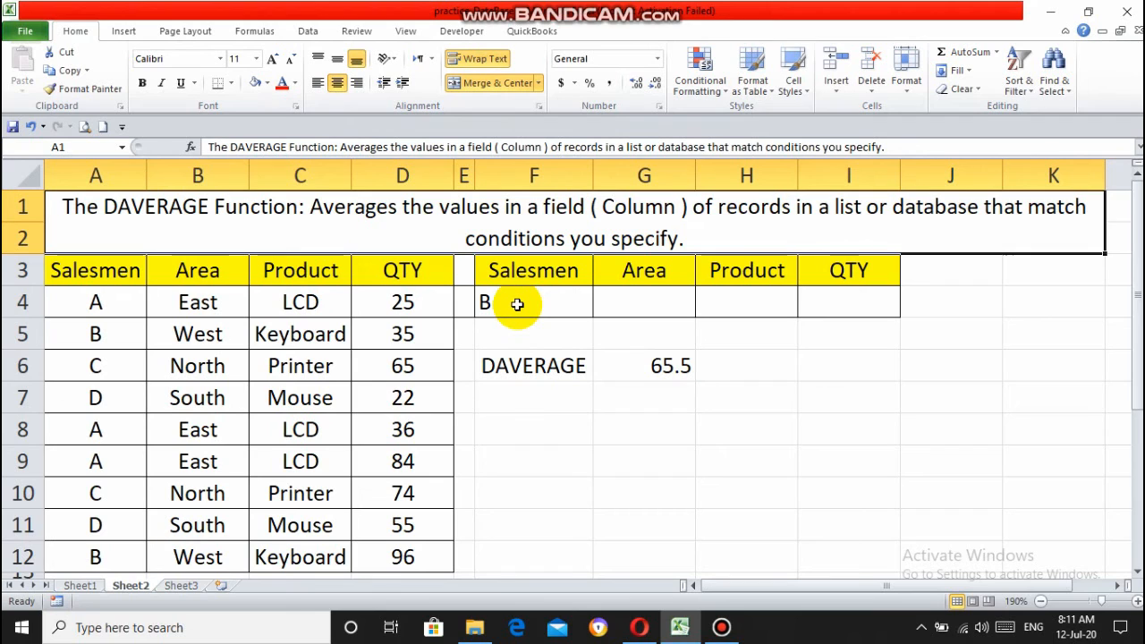